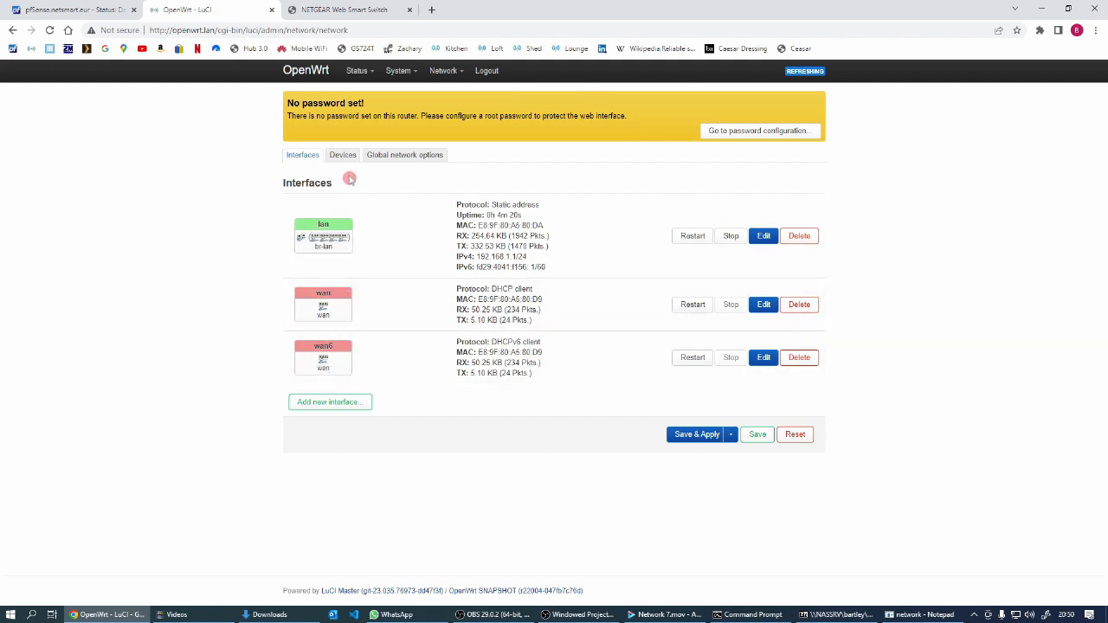
Switch to the NETGEAR GS724T management page and log in by entering the switch password
mouse_move(350, 246)
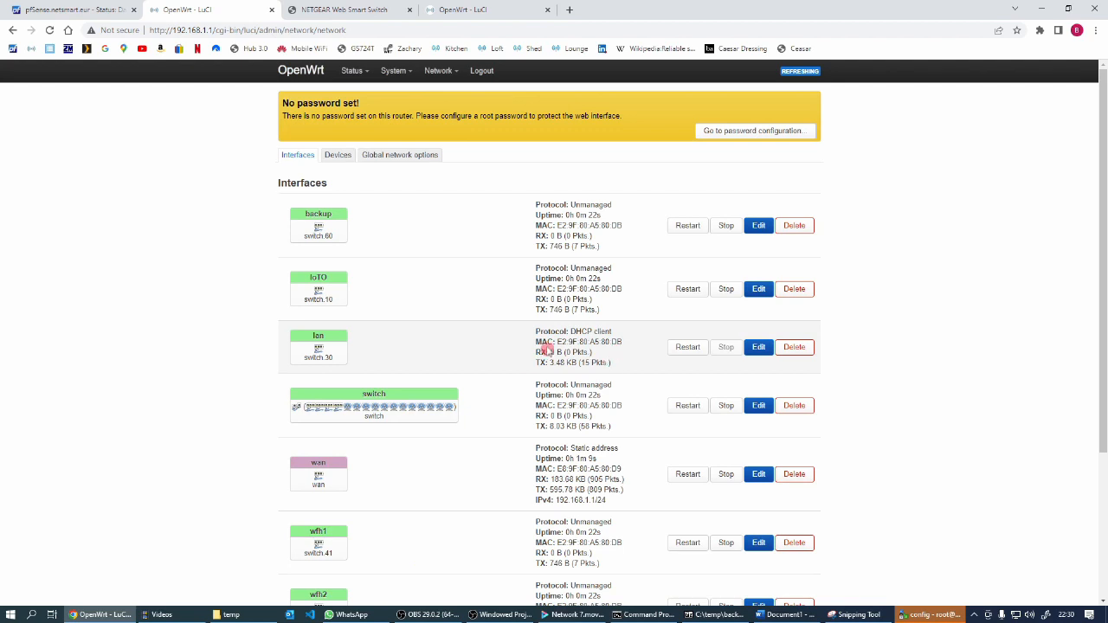
mouse_move(342, 356)
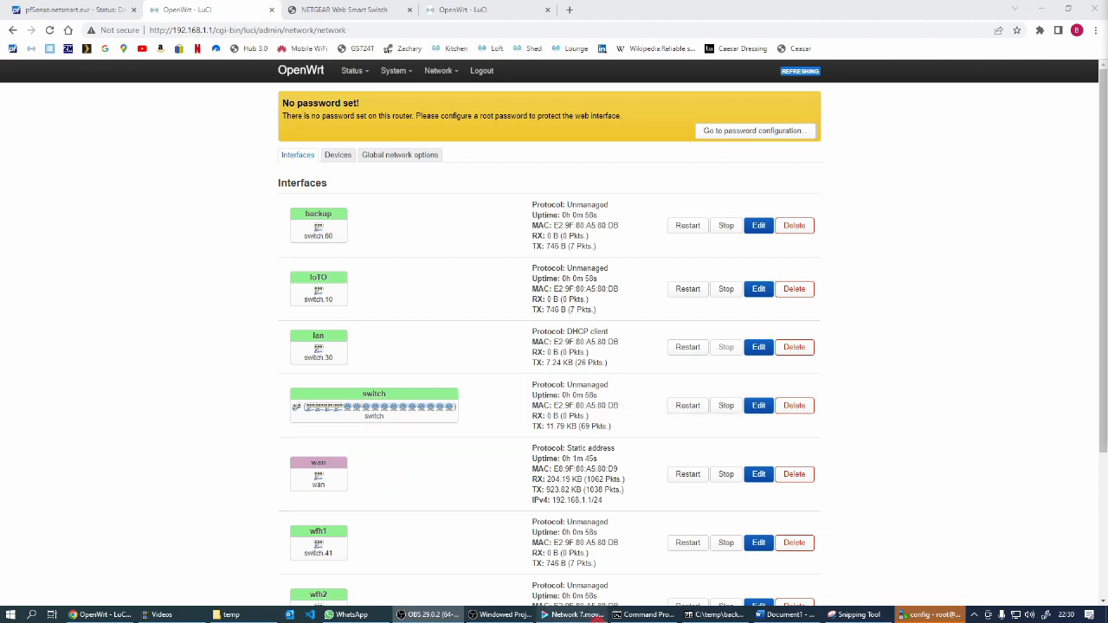
left_click(331, 15)
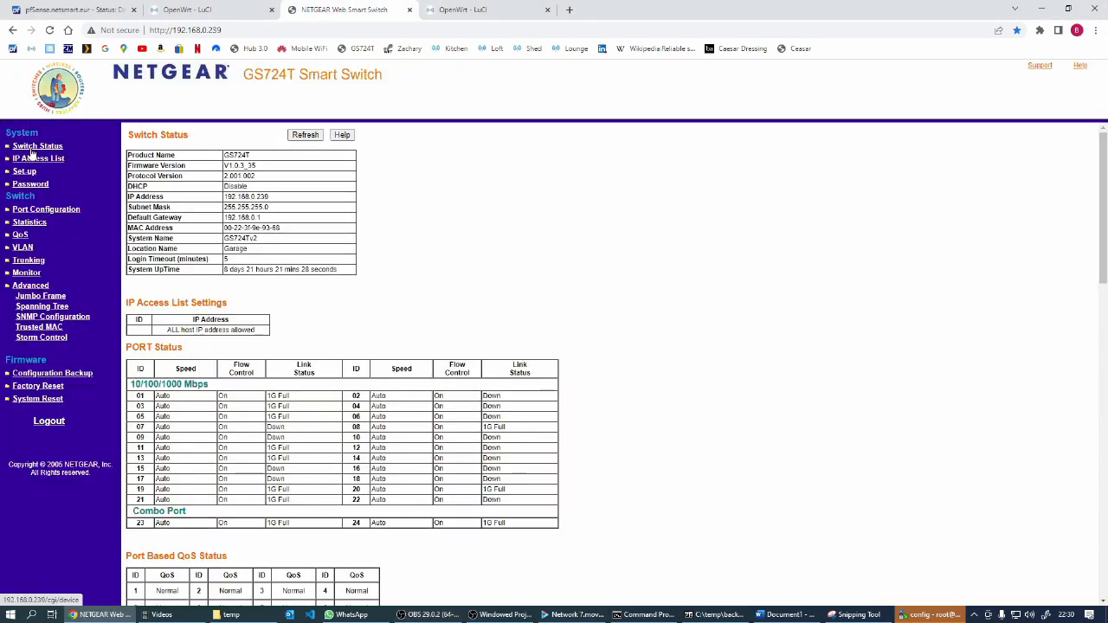
left_click(303, 135)
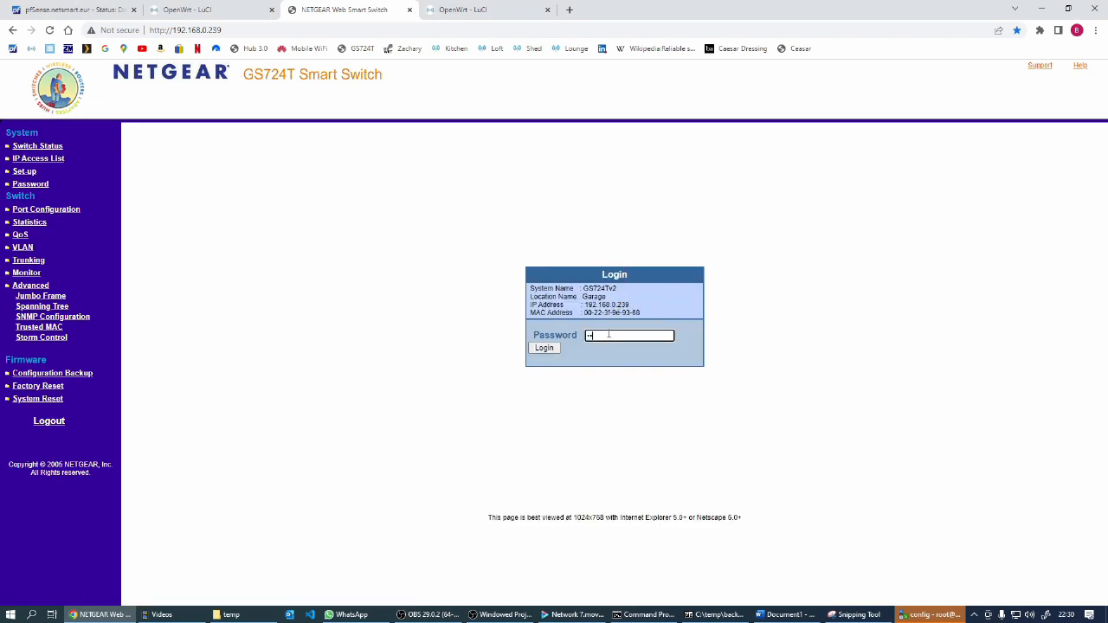
key("Return")
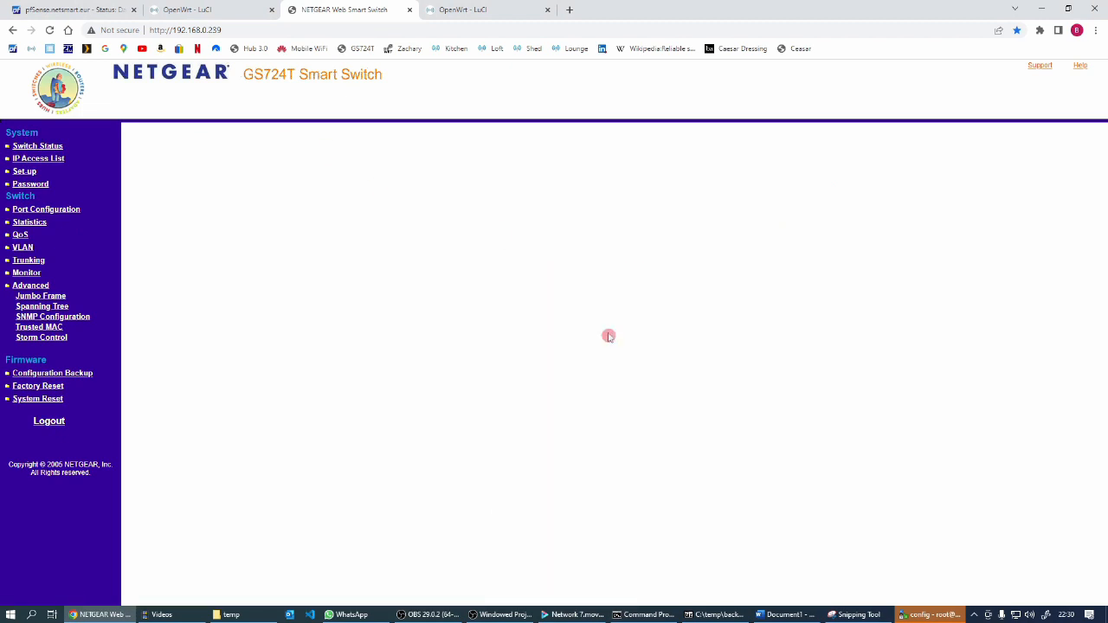
Set ports 01 and 02 as tagged members of VLAN 60 and apply the change
left_click(24, 247)
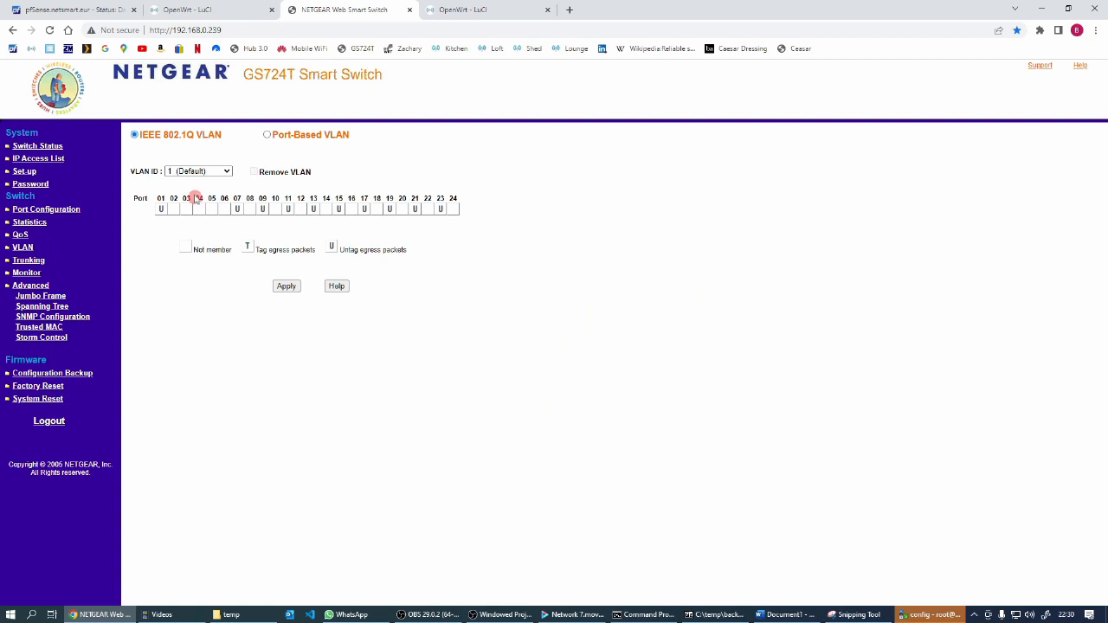
left_click(224, 172)
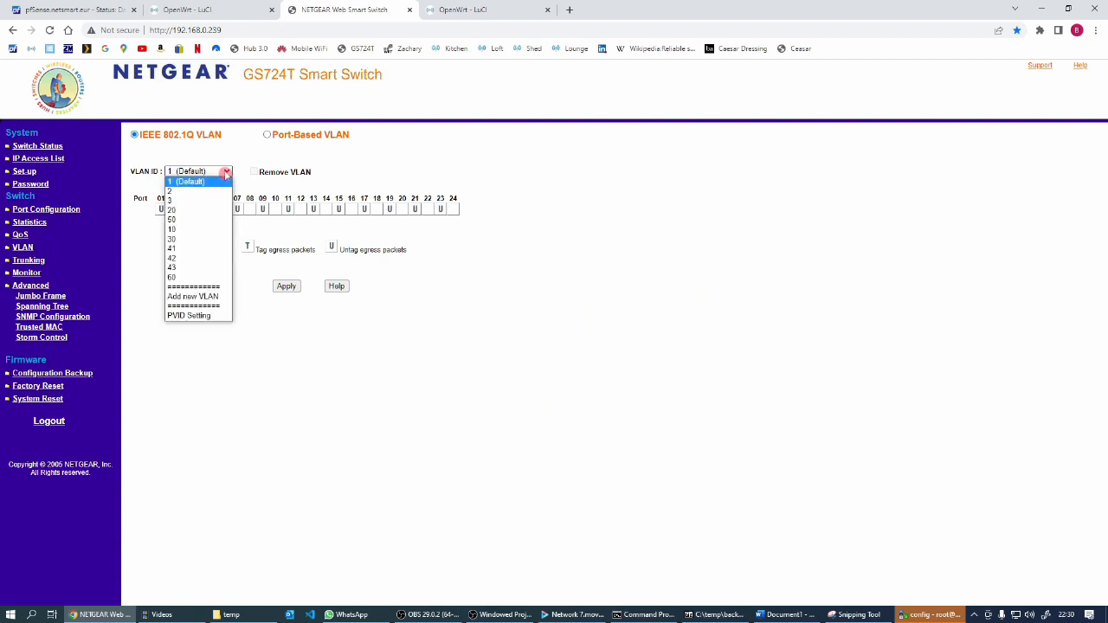
left_click(179, 278)
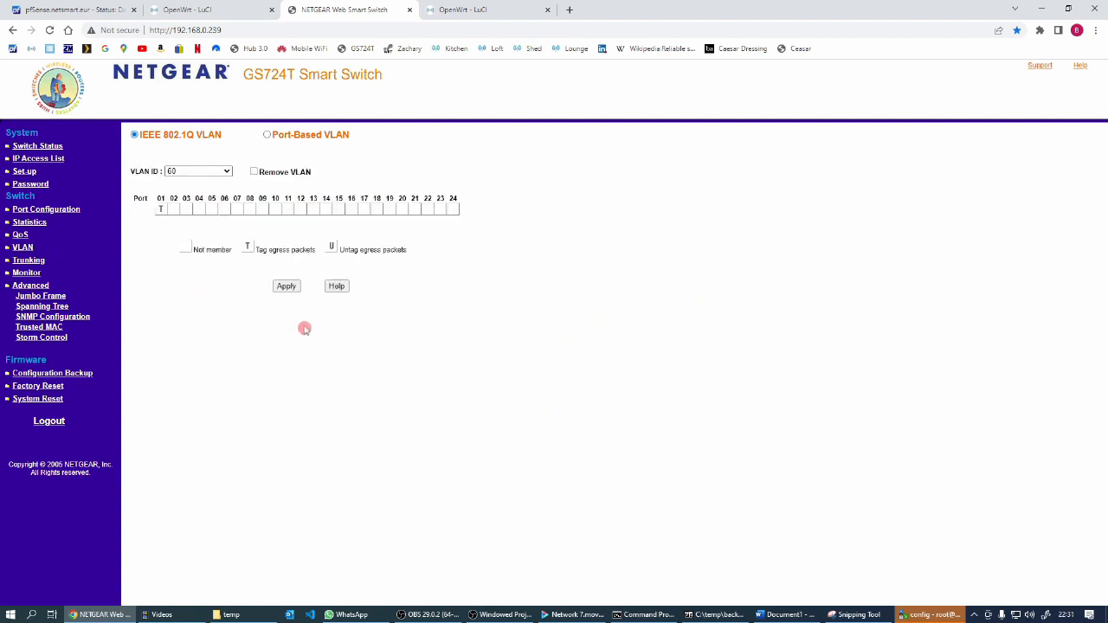
left_click(162, 213)
left_click(163, 213)
left_click(174, 210)
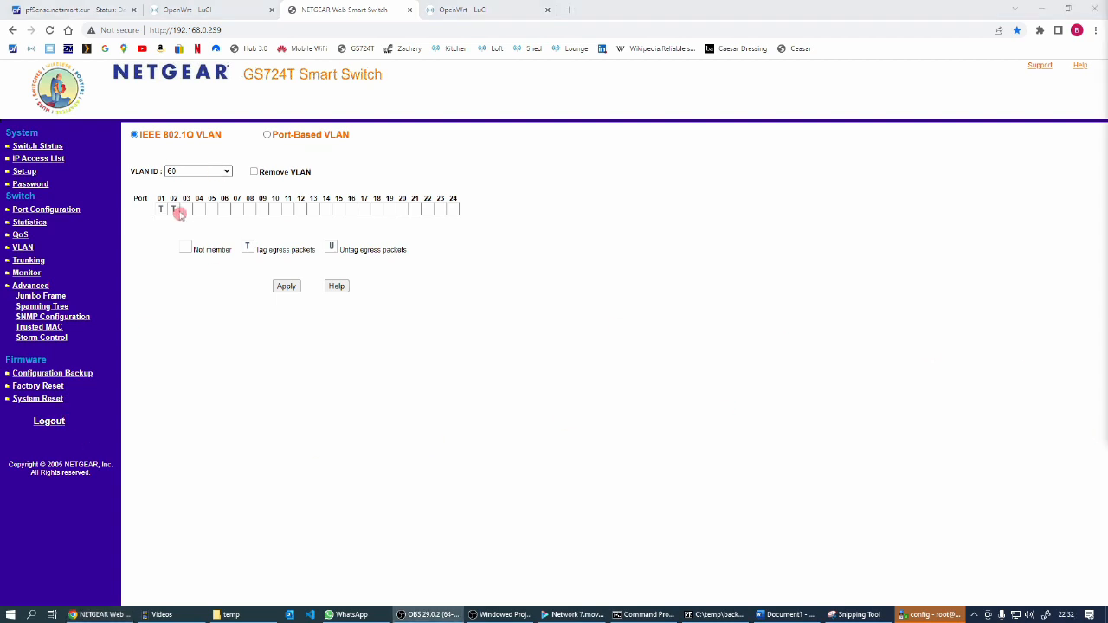
left_click(287, 286)
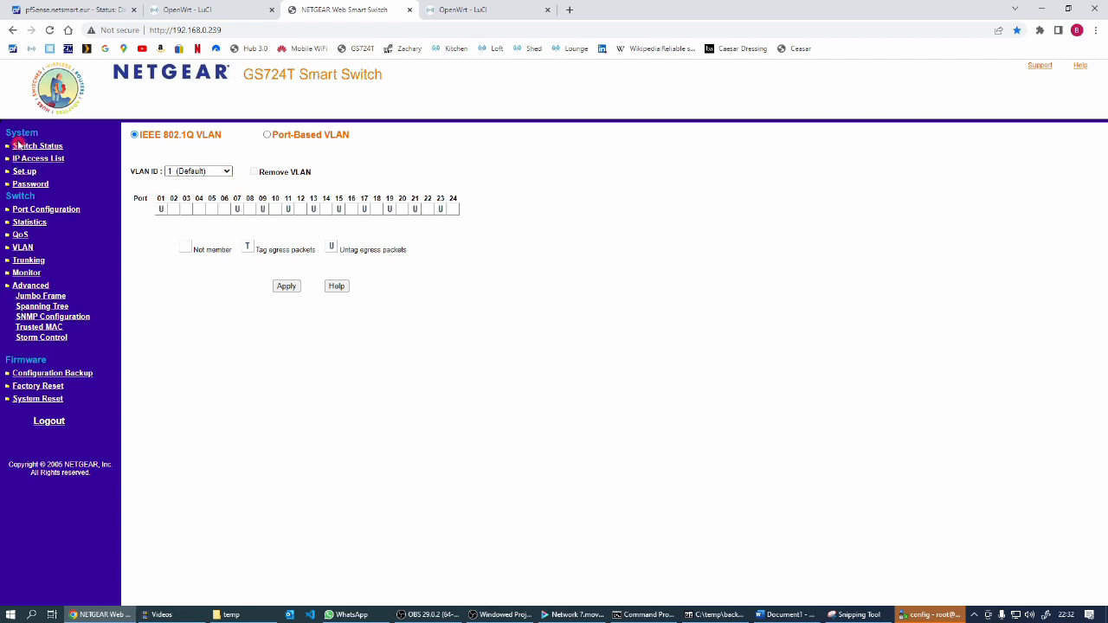
Review the PVID settings, including port 02, and the IEEE 802.1Q VLAN membership table in the switch status
left_click(225, 171)
left_click(185, 317)
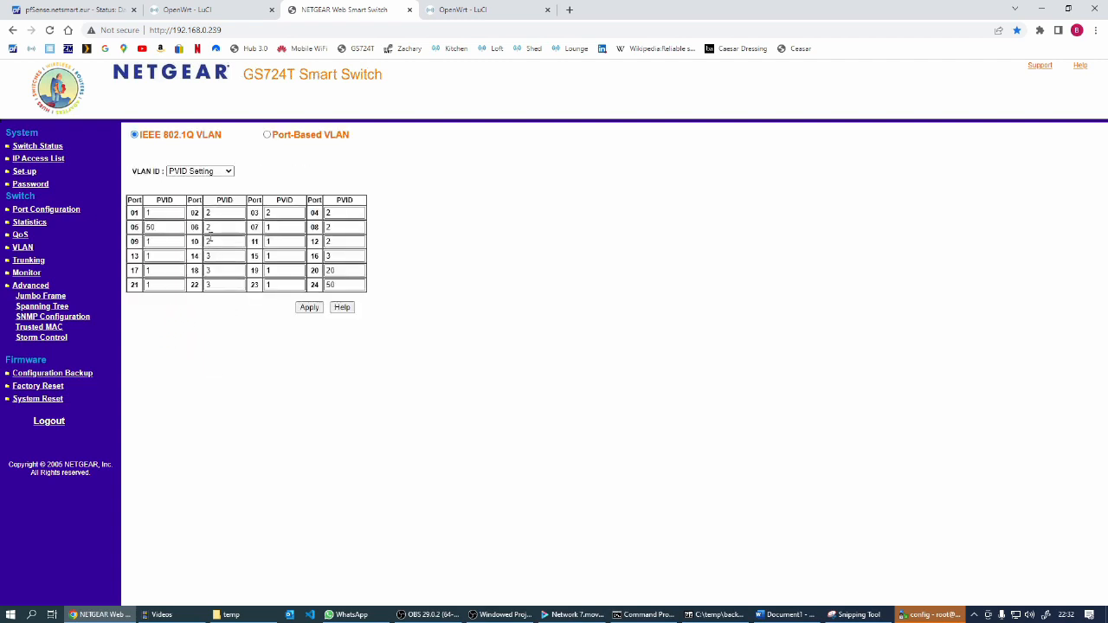
double_click(231, 213)
left_click(31, 146)
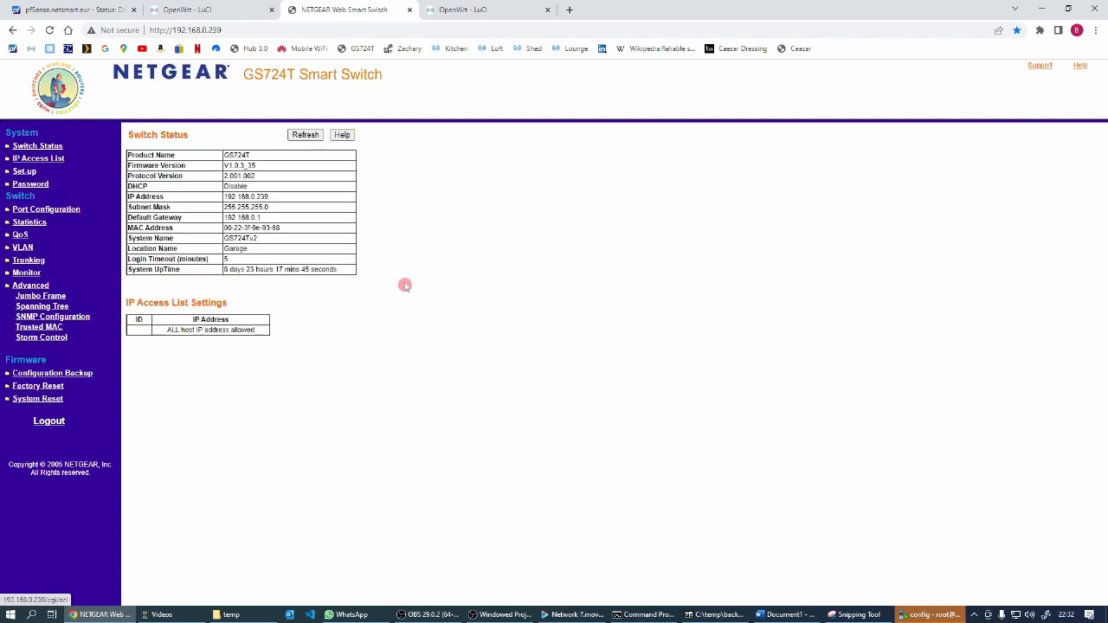
scroll(770, 429, "down", 4)
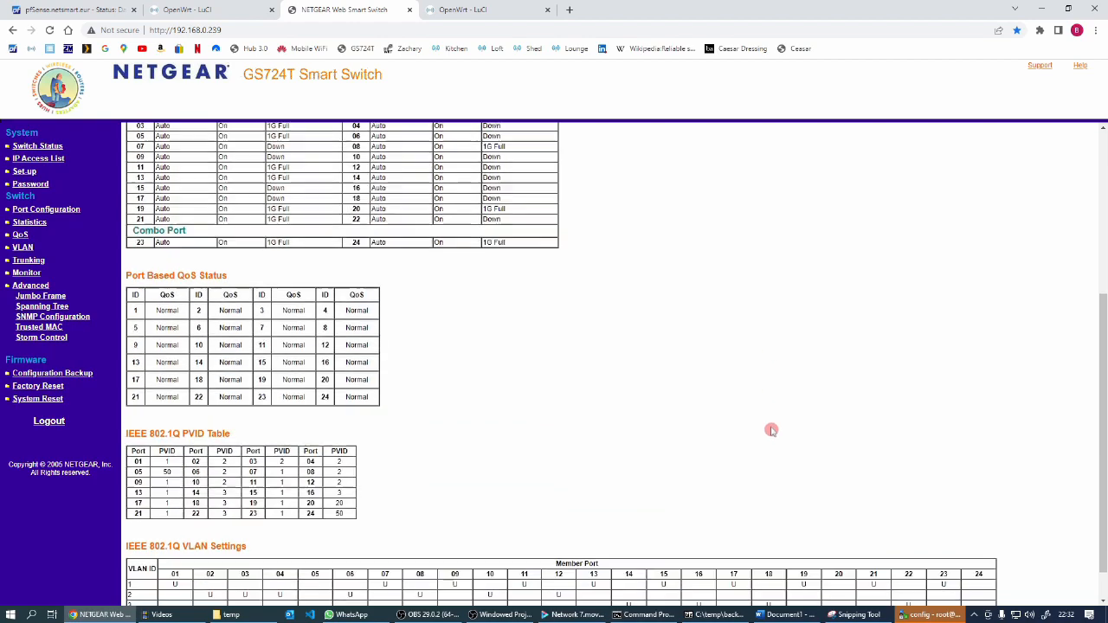
scroll(771, 430, "down", 2)
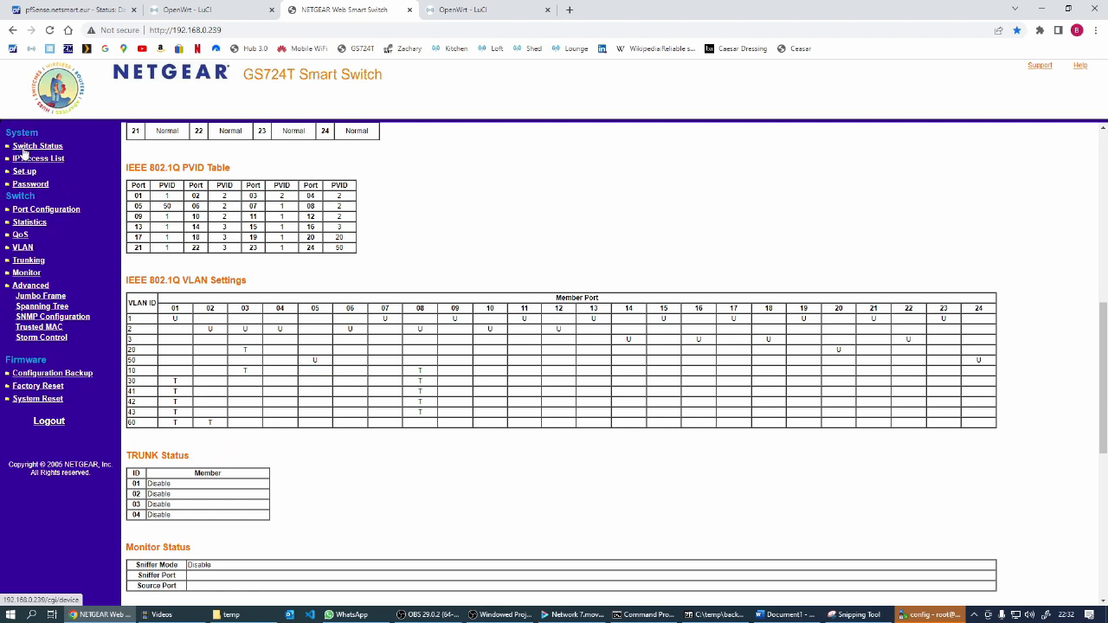
Add port 02 as a tagged member of VLAN 10 and apply the change
left_click(23, 248)
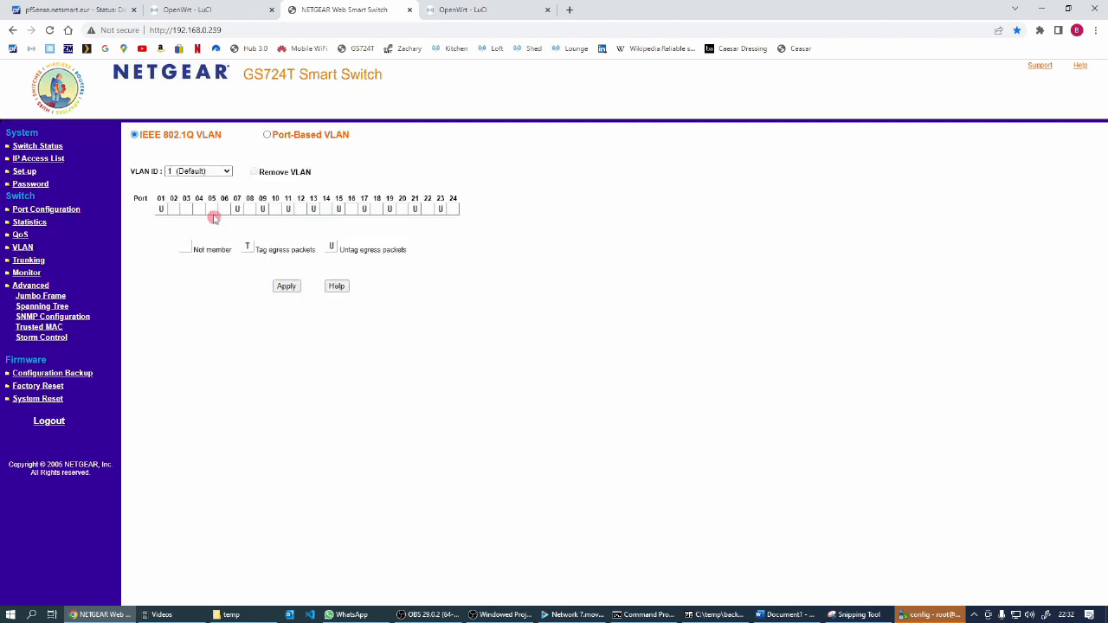
left_click(226, 171)
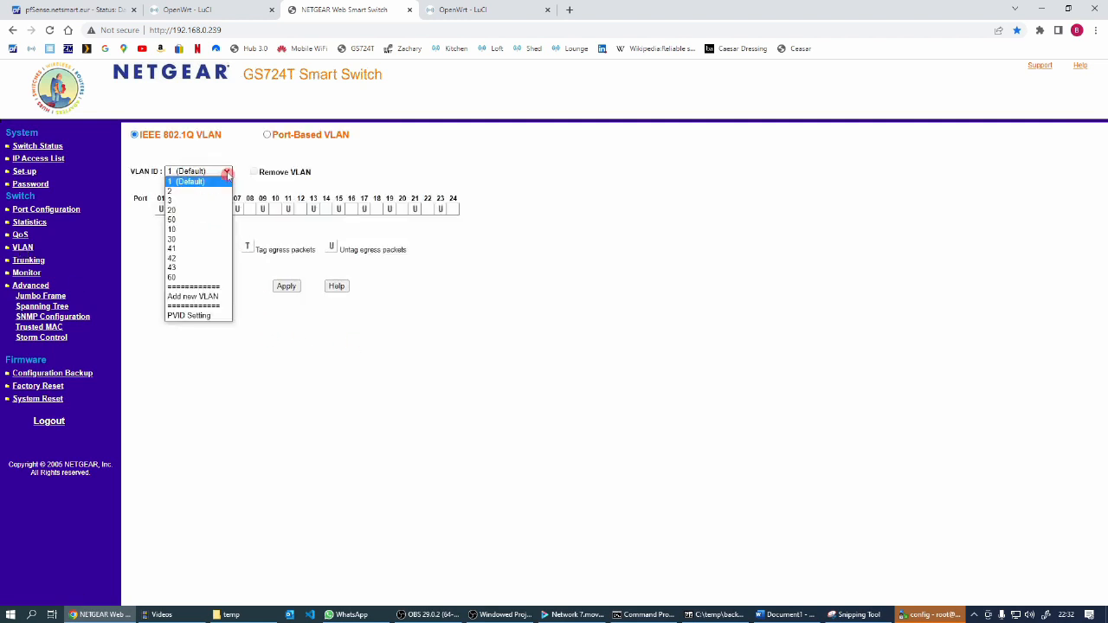
left_click(183, 231)
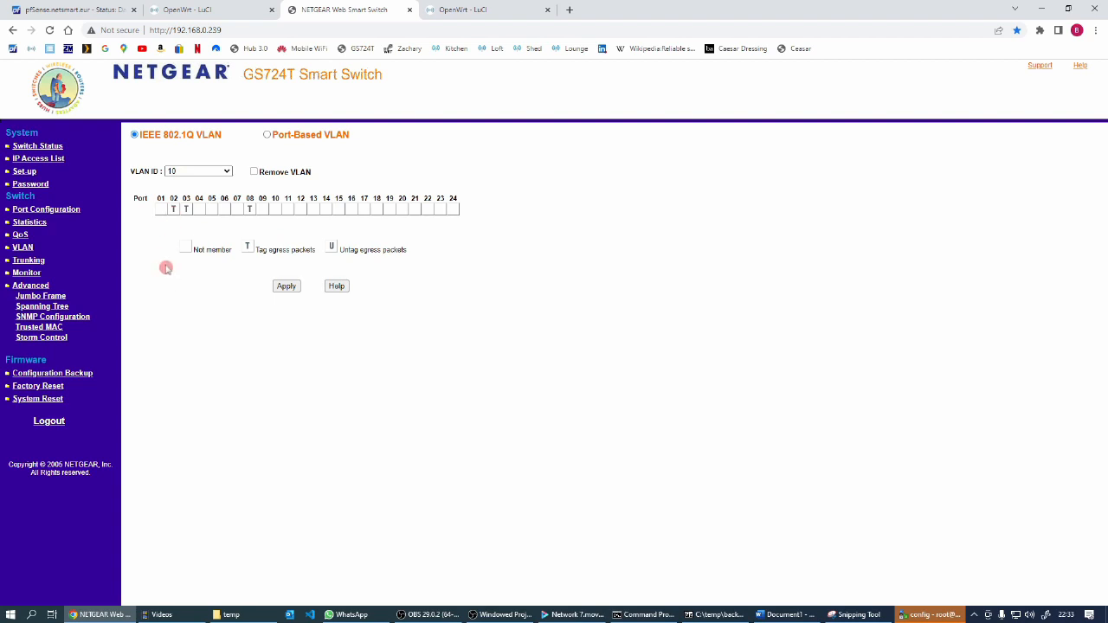
left_click(289, 286)
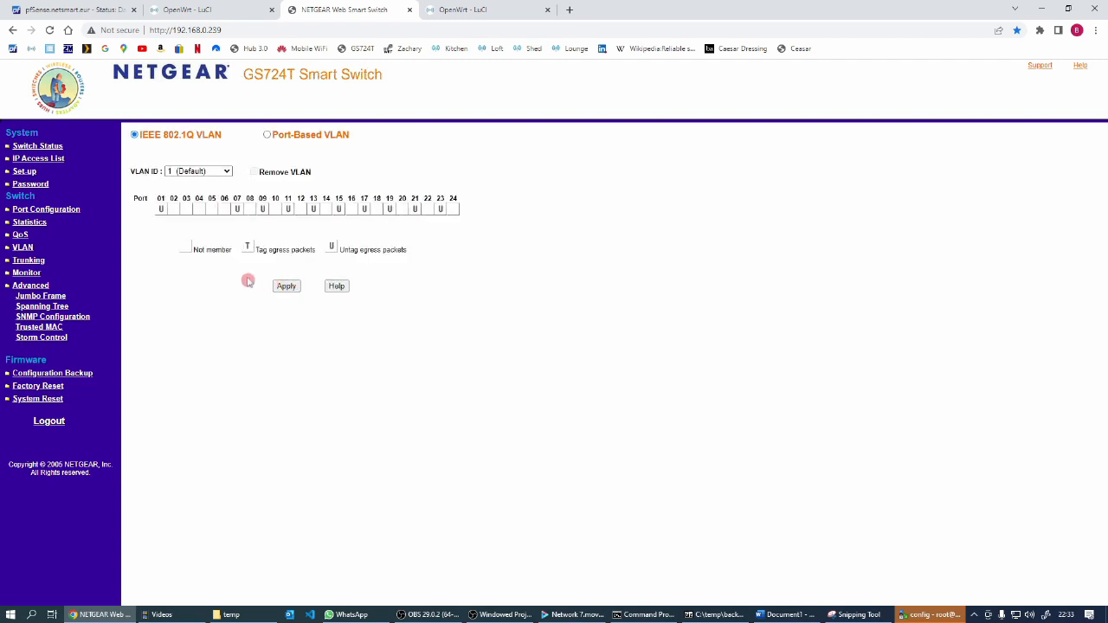
Add port 02 as a tagged member of VLAN 30 and apply the change
left_click(226, 170)
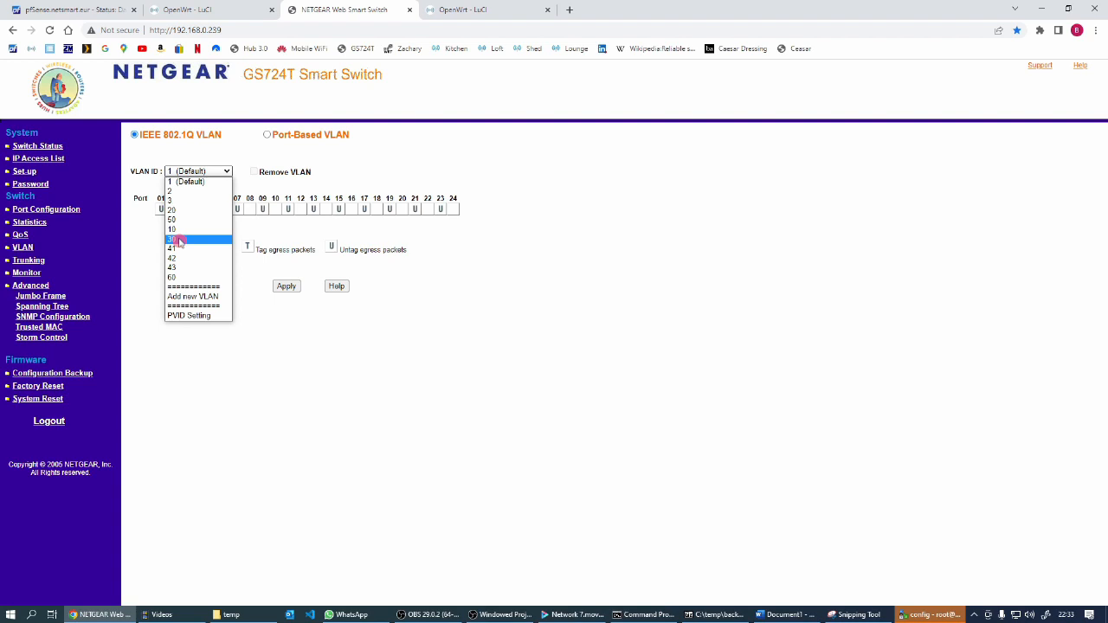
left_click(179, 240)
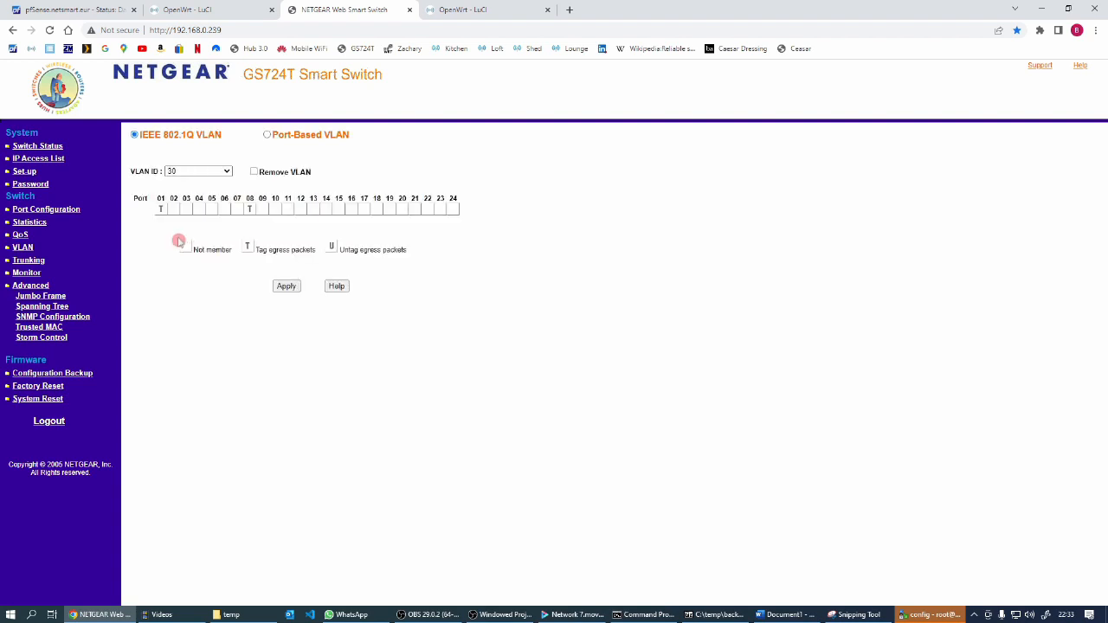
left_click(286, 288)
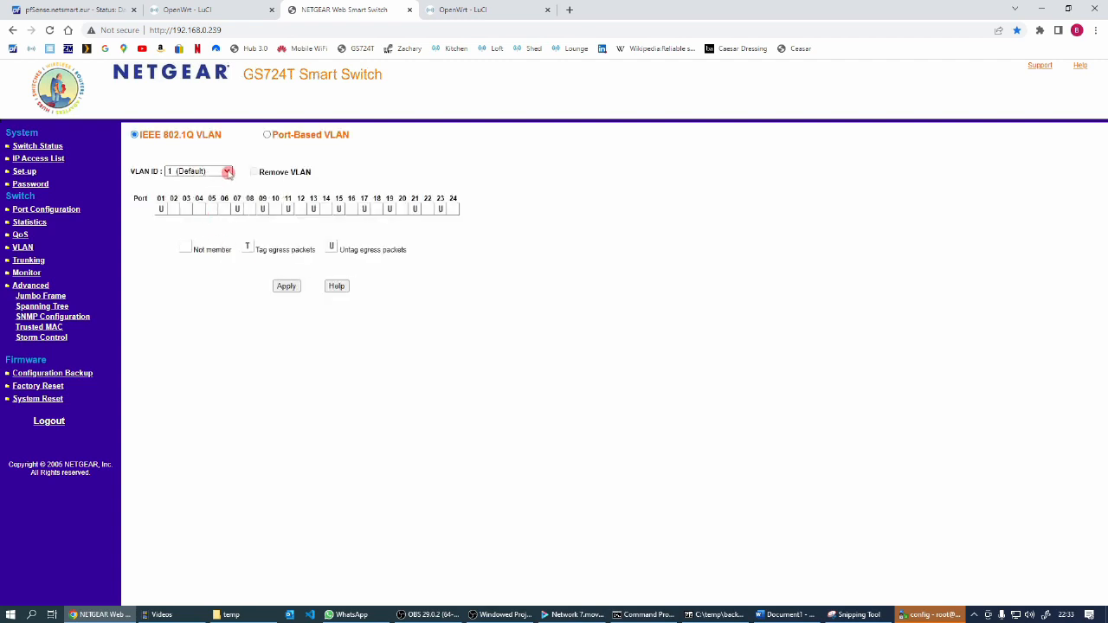
Add port 02 as a tagged member of VLAN 41 and apply the change
left_click(227, 172)
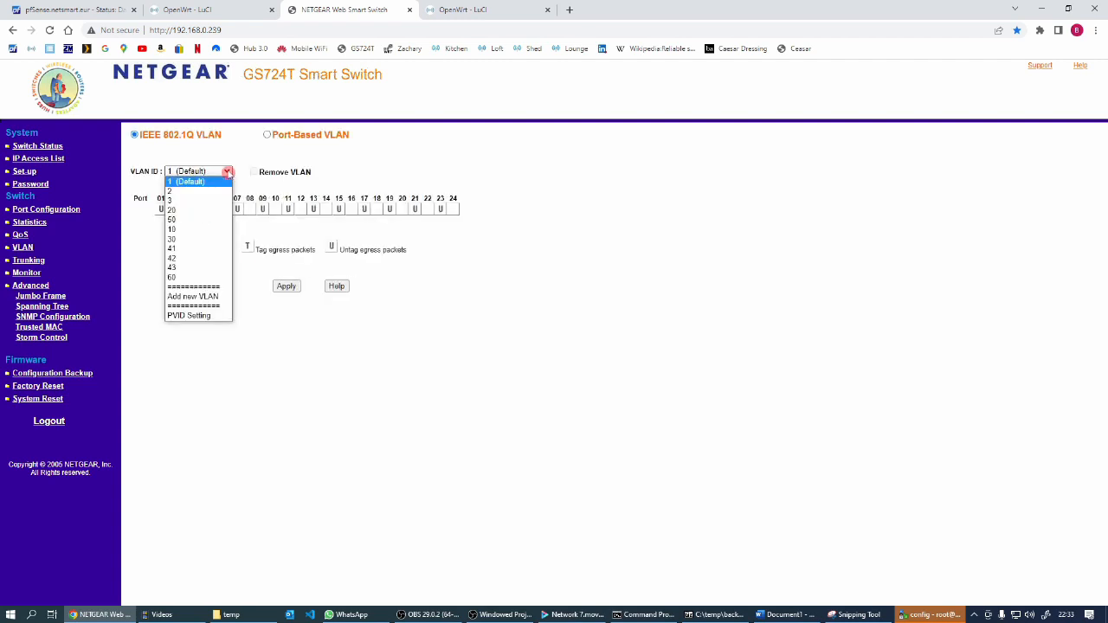
left_click(182, 249)
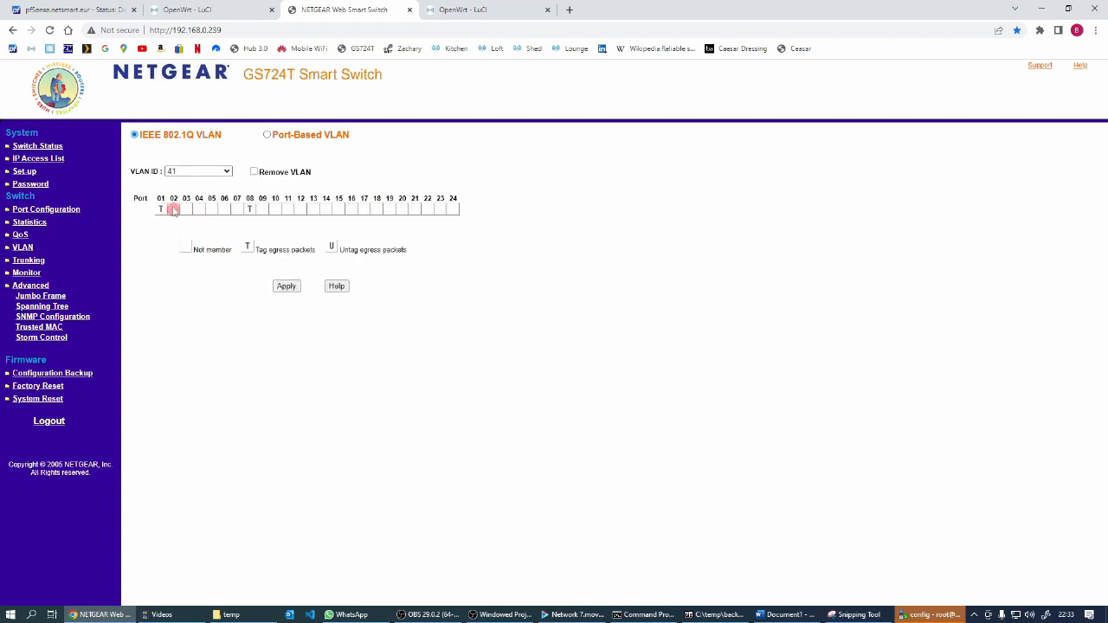
left_click(287, 286)
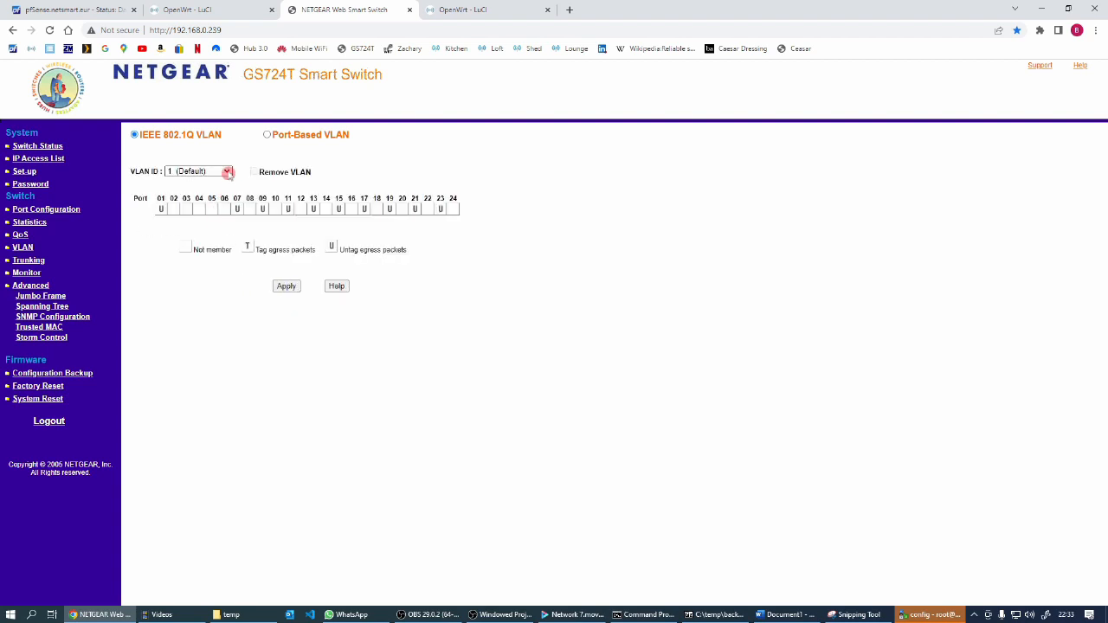
Add port 02 as a tagged member of VLAN 42 and apply the change
left_click(226, 172)
left_click(185, 258)
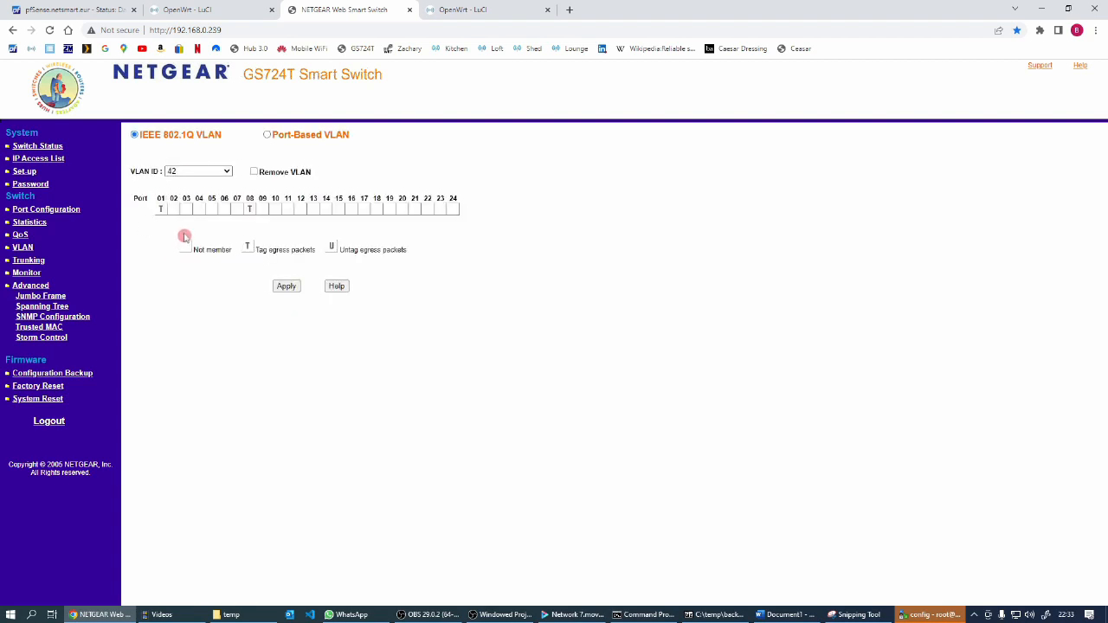
left_click(173, 213)
left_click(282, 286)
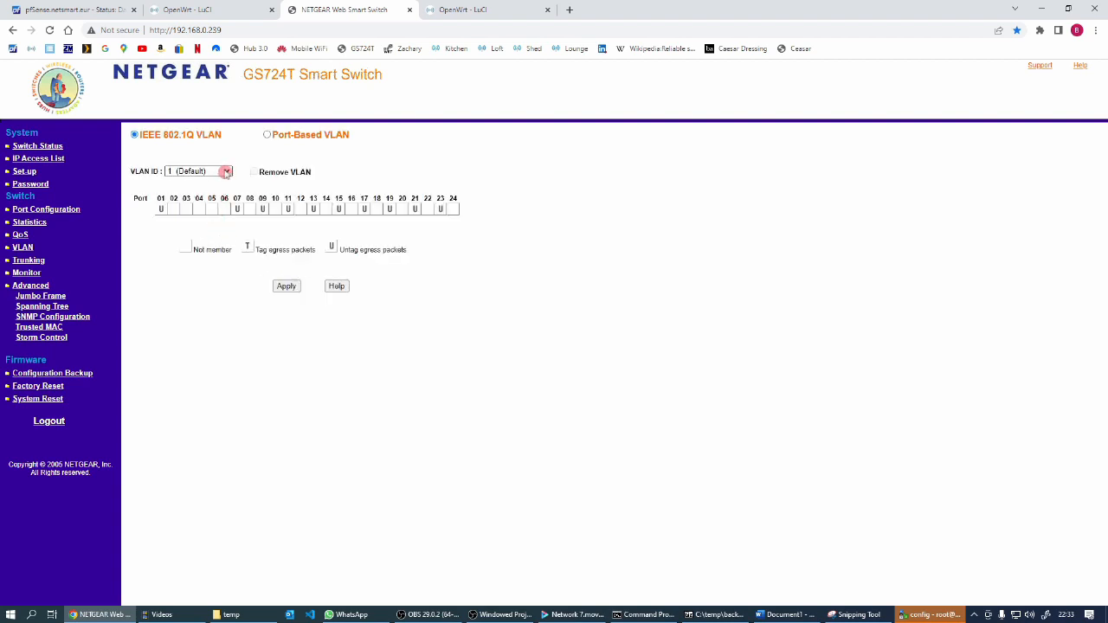
Add port 02 as a tagged member of VLAN 43 and apply the change
left_click(226, 173)
left_click(177, 268)
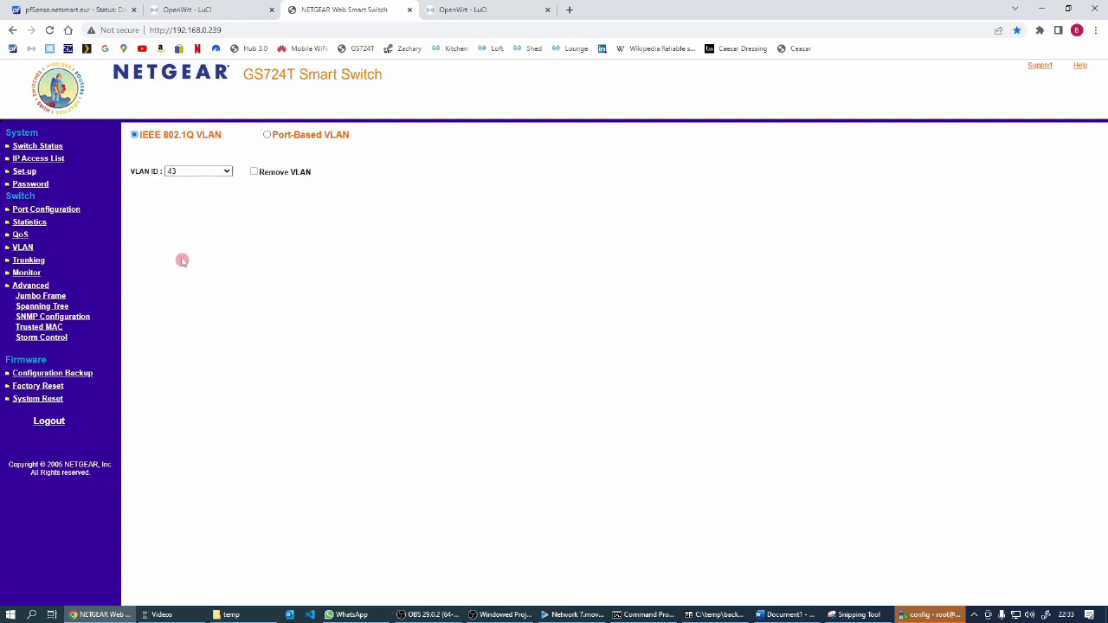
left_click(173, 209)
left_click(286, 286)
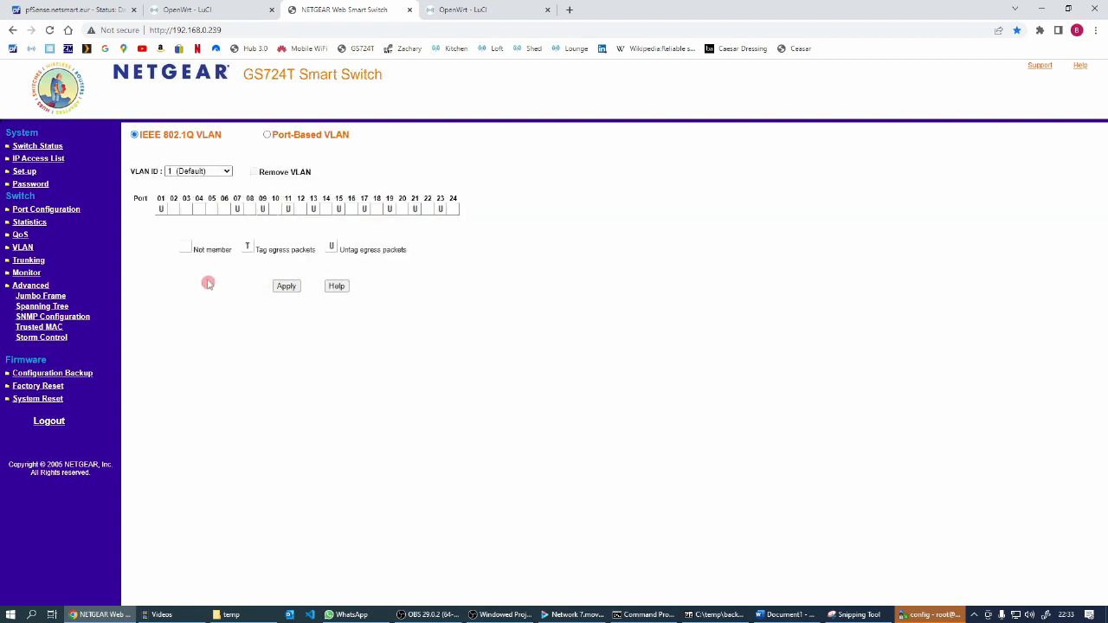
Check port 02's tagged memberships in the IEEE 802.1Q VLAN table of the switch status
left_click(31, 147)
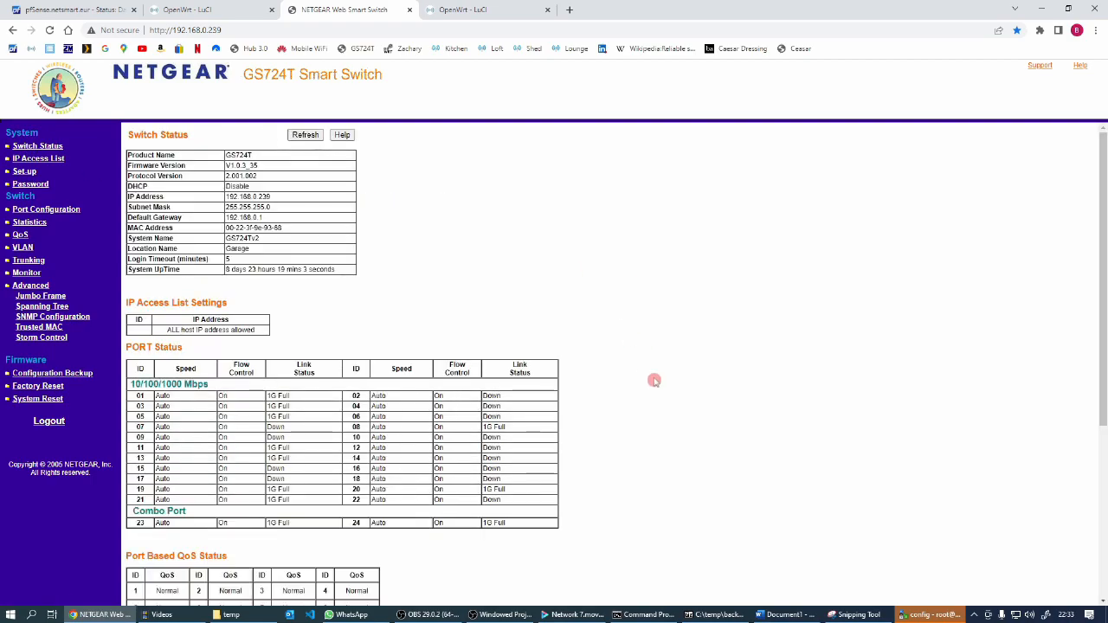
scroll(643, 364, "down", 5)
scroll(653, 378, "down", 3)
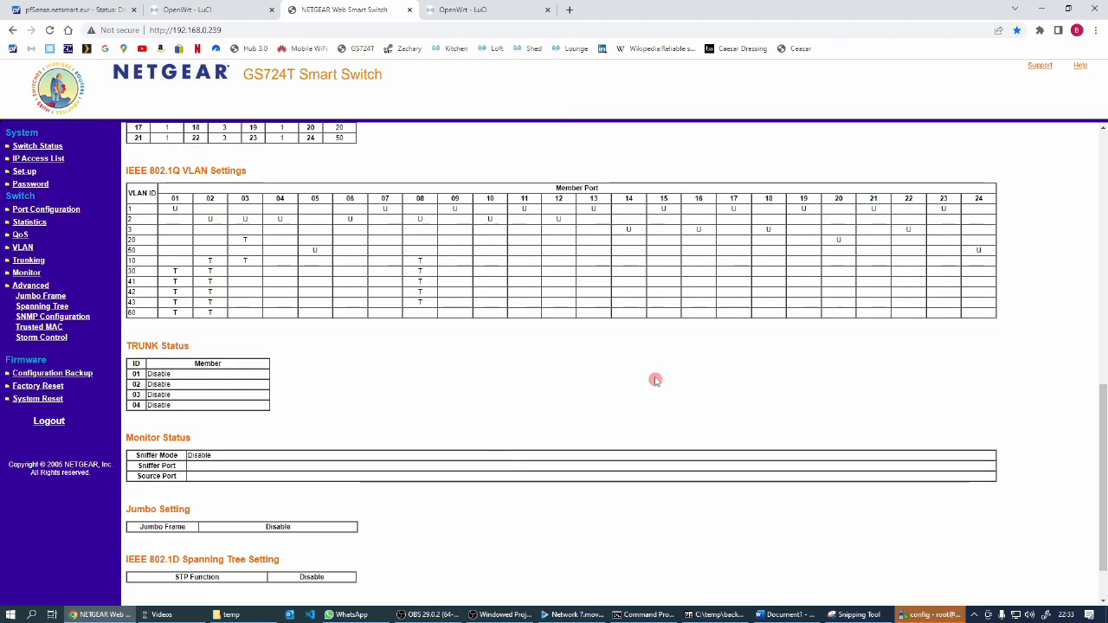
scroll(388, 404, "up", 1)
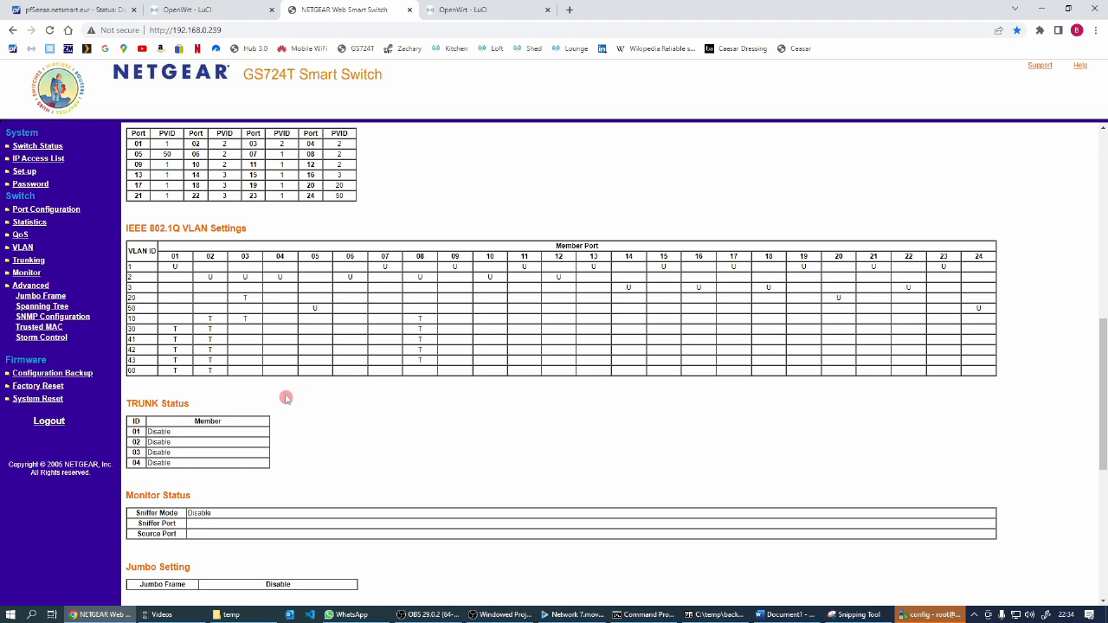
scroll(439, 439, "up", 10)
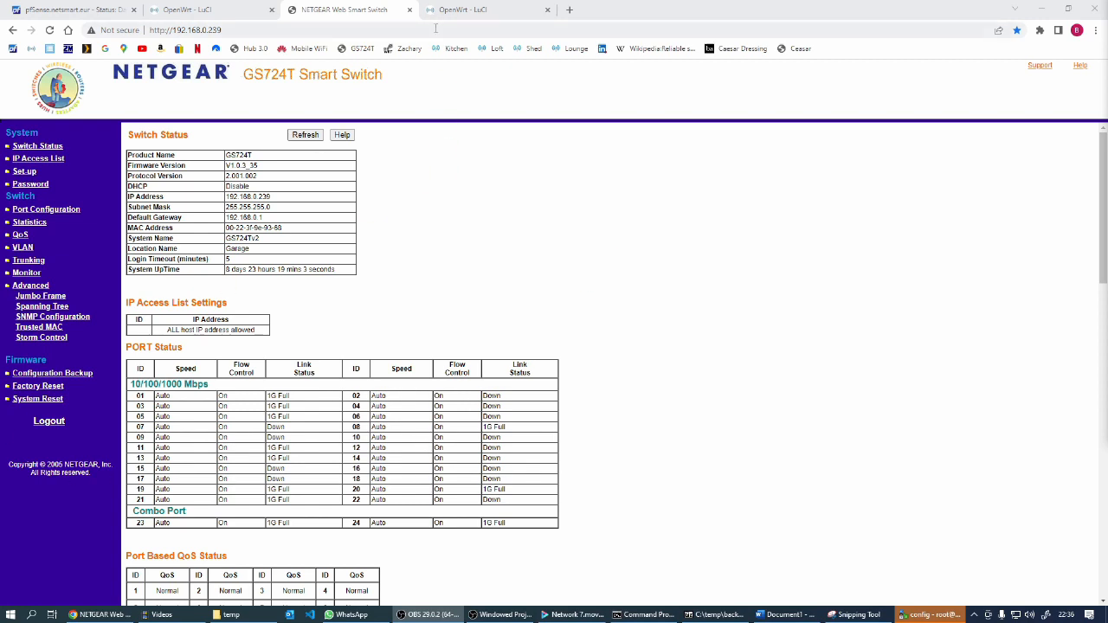
Return to the OpenWrt interfaces page, reload it, and check the lan interface's IPv4 and MAC addresses
left_click(226, 10)
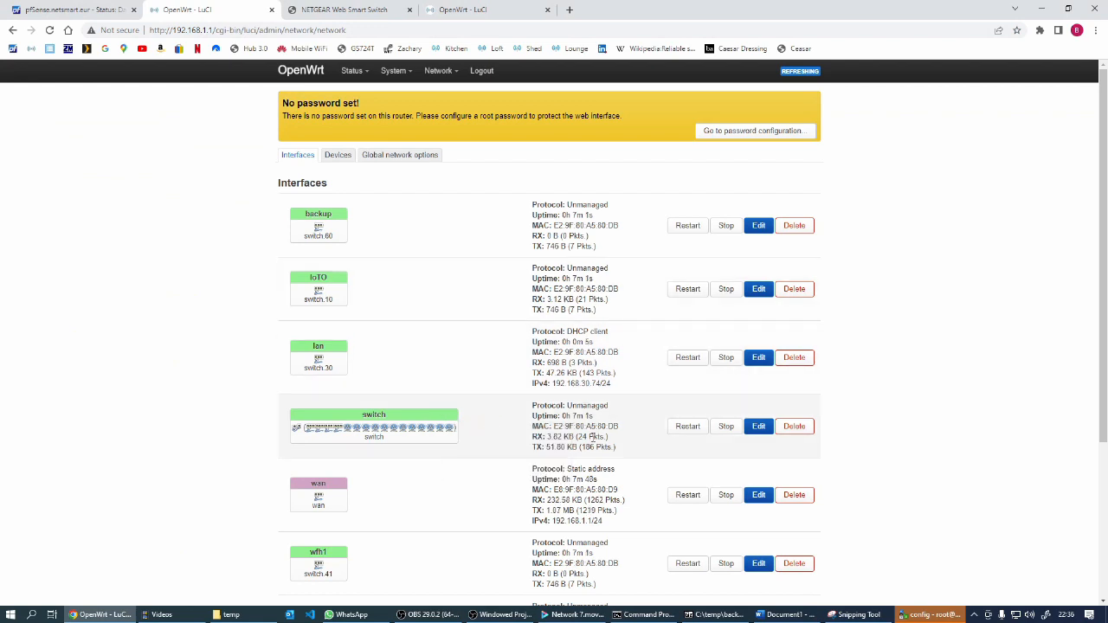
left_click(49, 29)
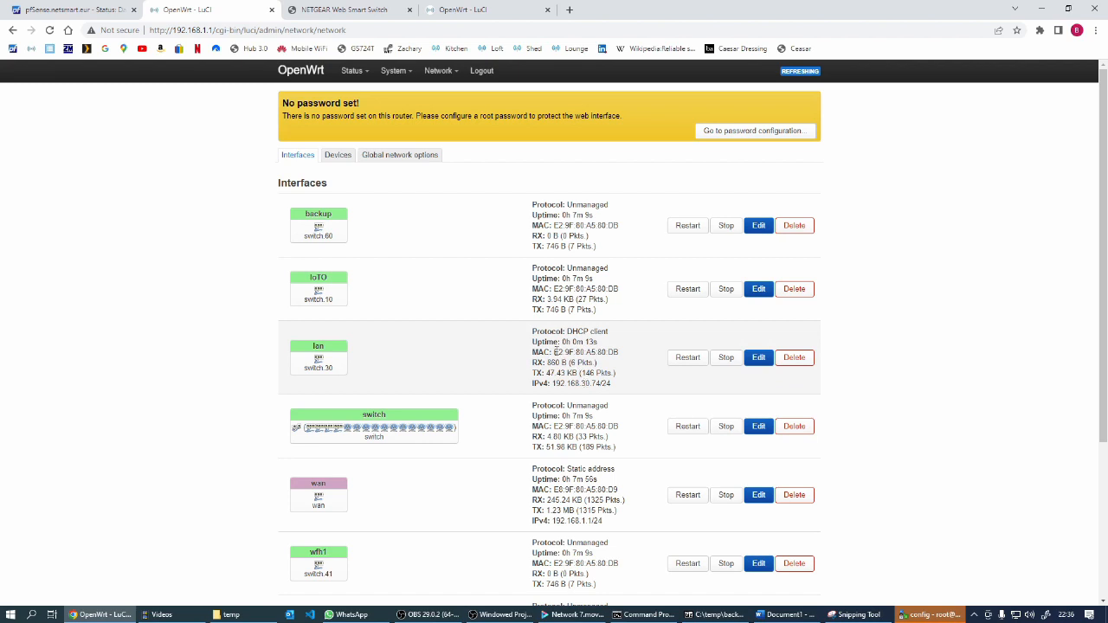
left_click_drag(554, 352, 616, 353)
Switch to pfSense and start a new DHCP static mapping for the LAN interface
left_click(54, 7)
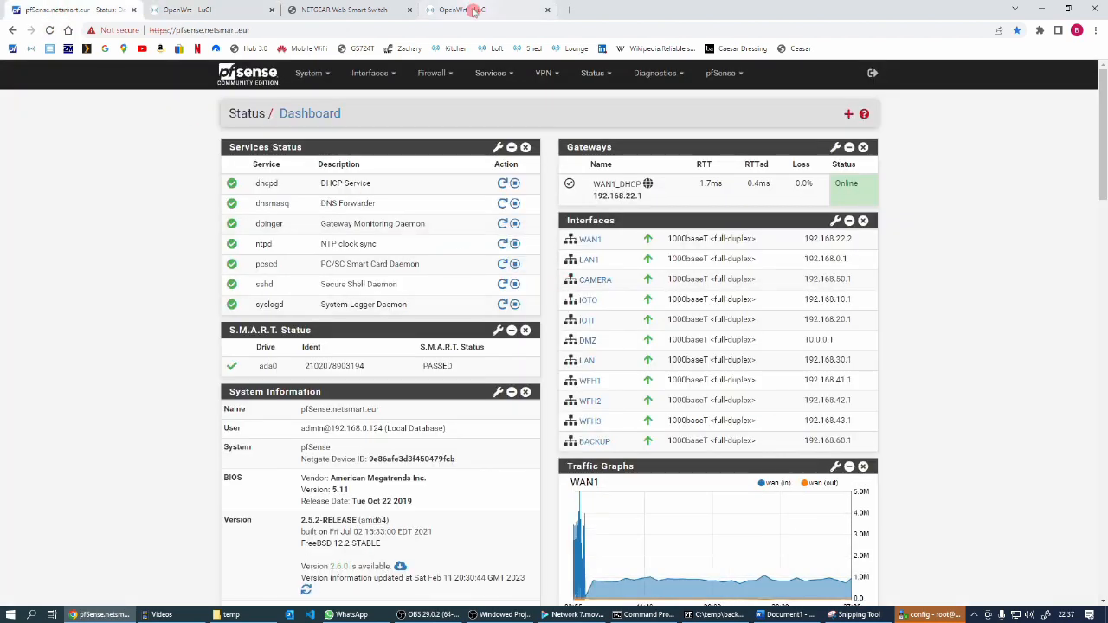
left_click(593, 77)
left_click(500, 76)
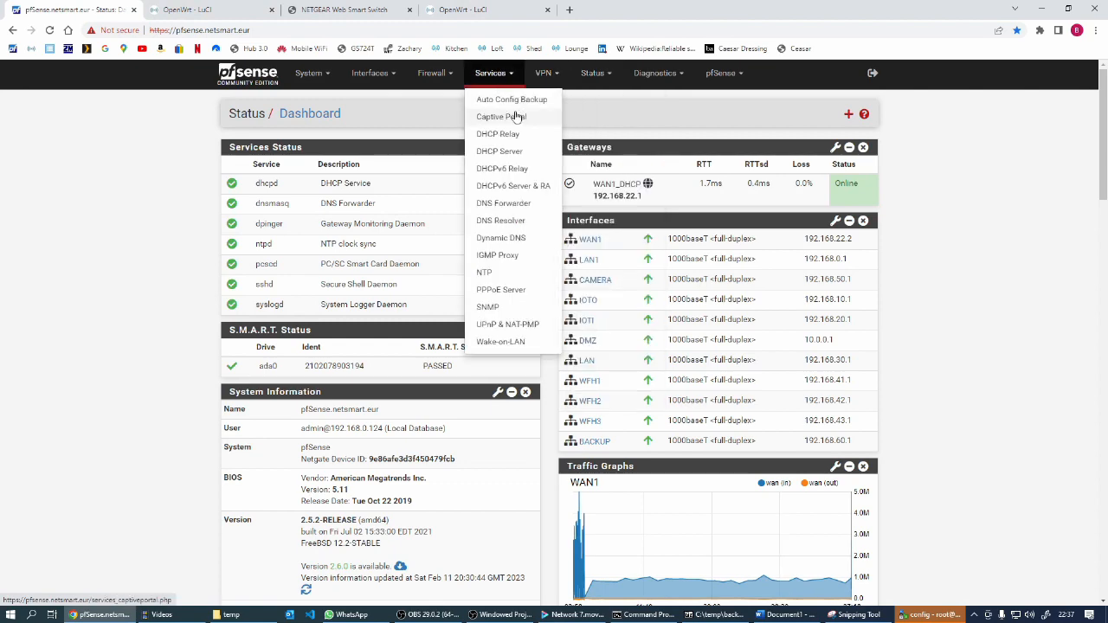
left_click(511, 154)
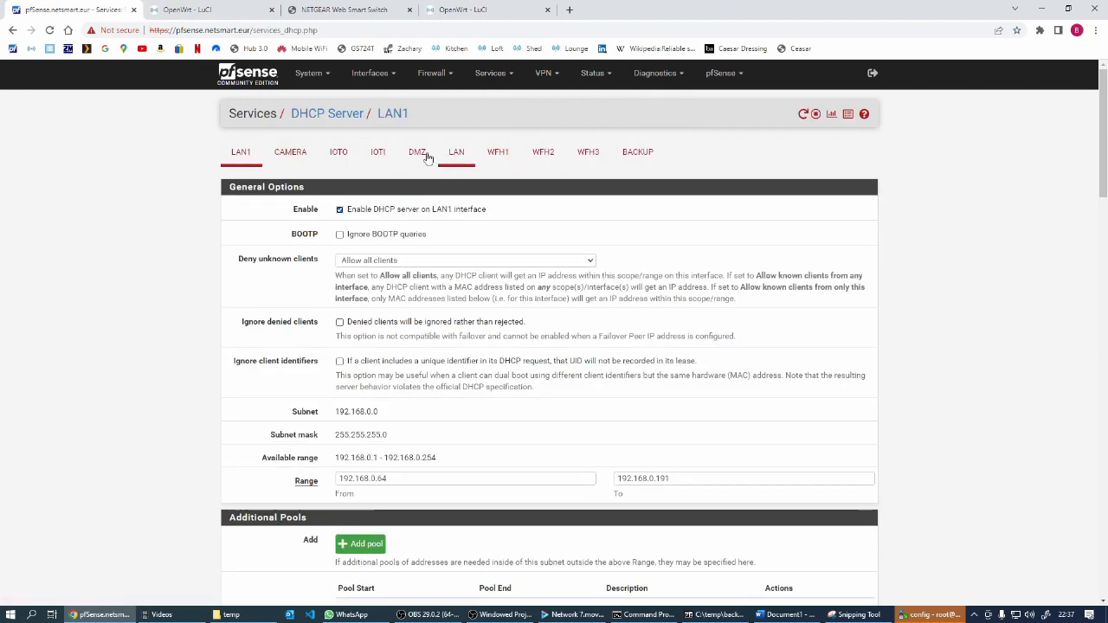
left_click(457, 155)
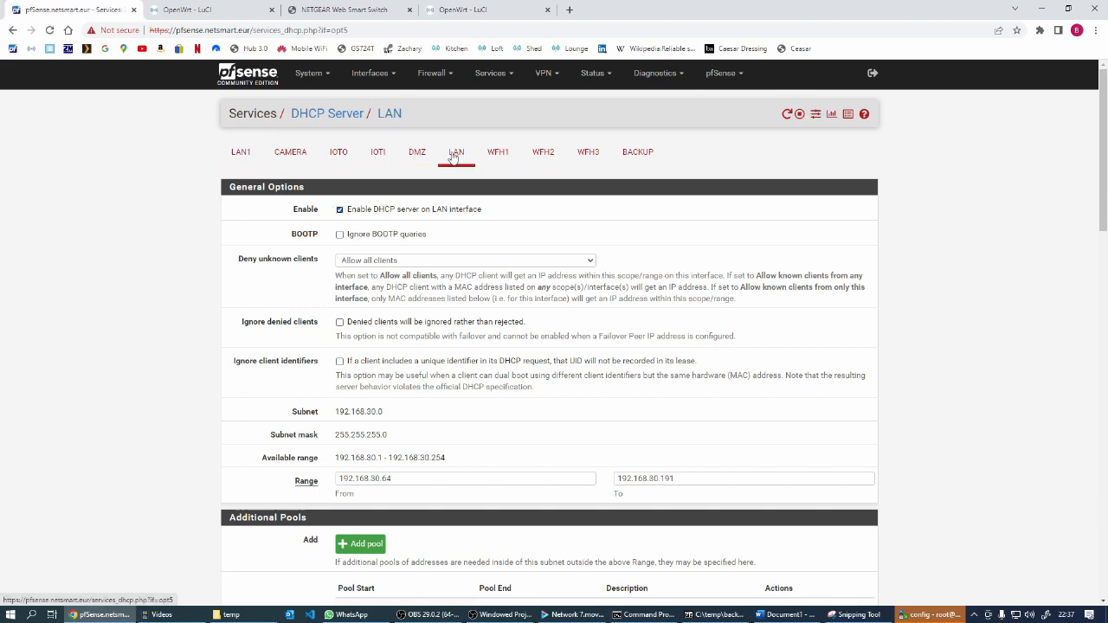
scroll(459, 364, "down", 15)
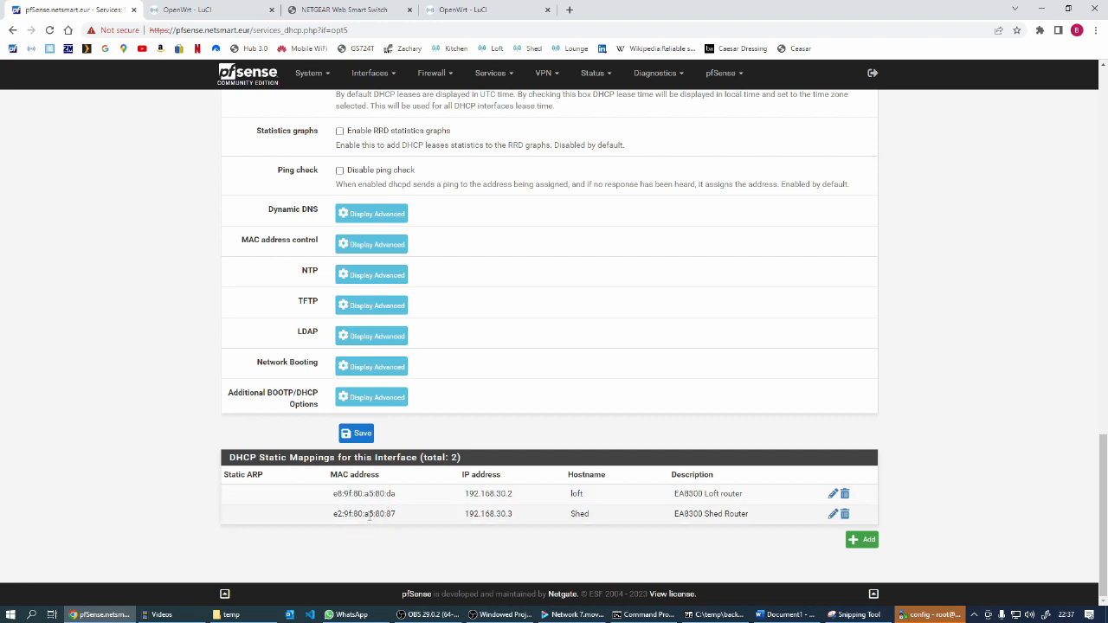
left_click(865, 540)
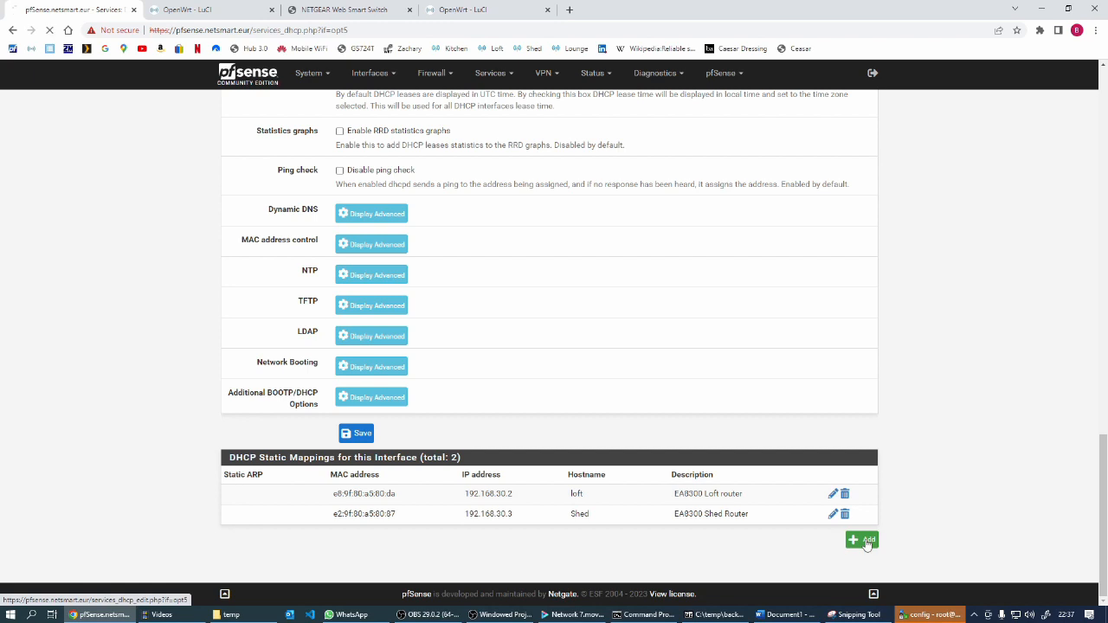
type("option ssid 'wfh3'\toption encryption 'none'\toption network 'wfh3'")
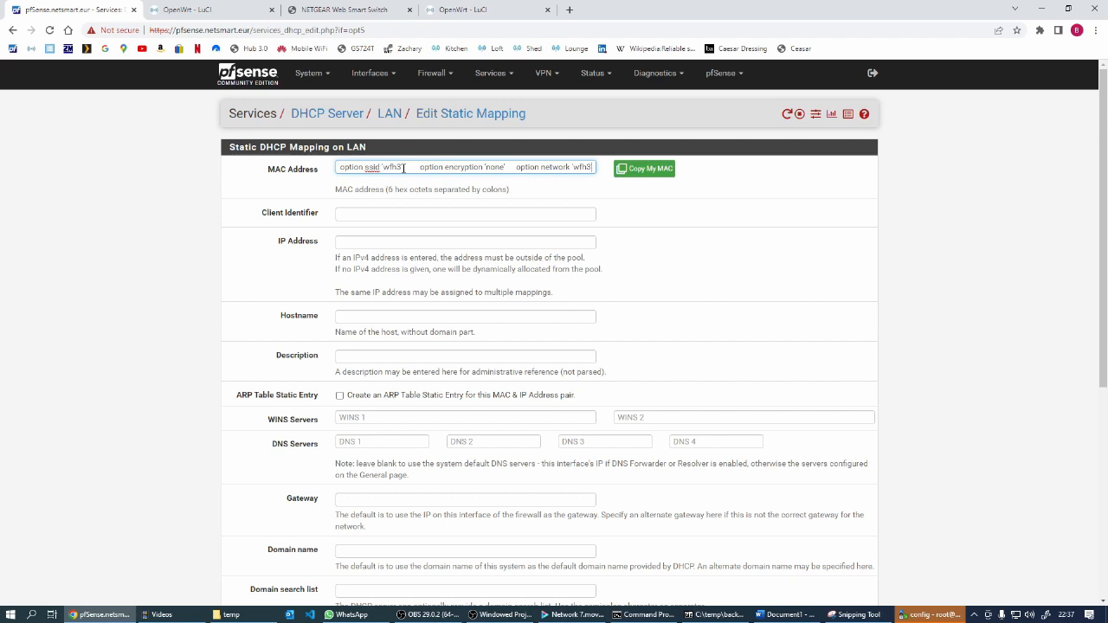
key("ctrl+a")
key("BackSpace")
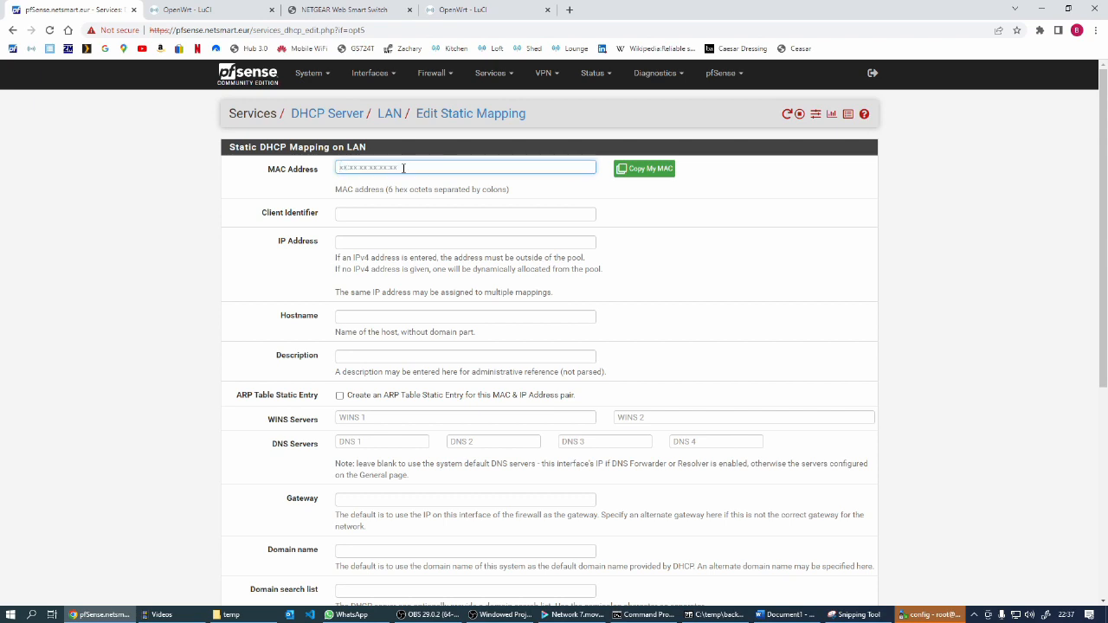
Copy the lan interface's MAC address from OpenWrt into the MAC address of the new pfSense static mapping
left_click(185, 10)
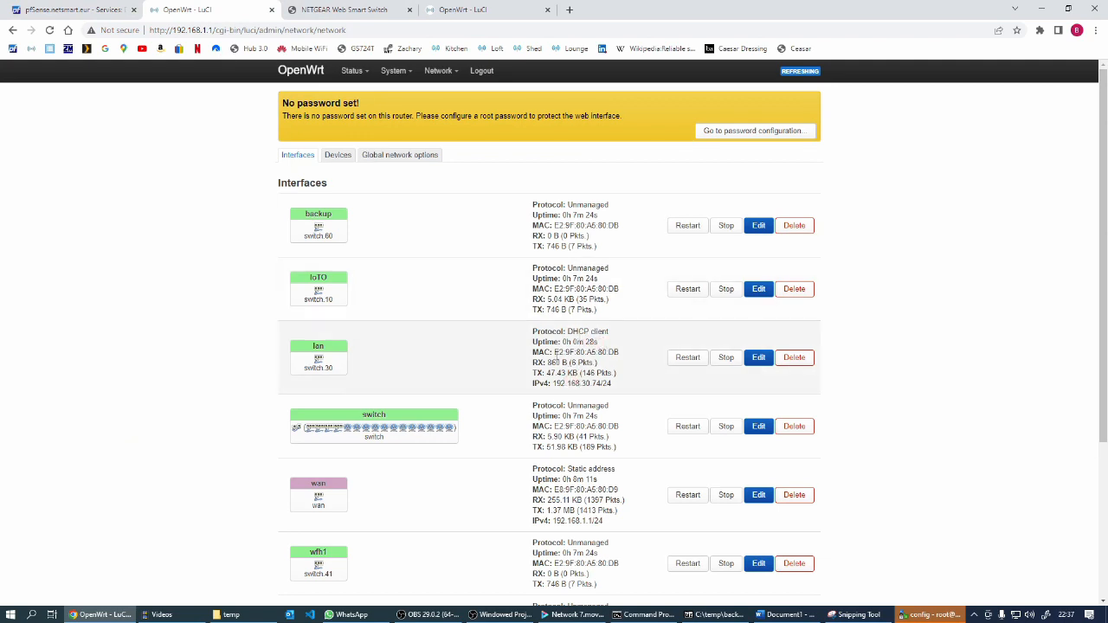
left_click_drag(554, 352, 618, 350)
key("ctrl+c")
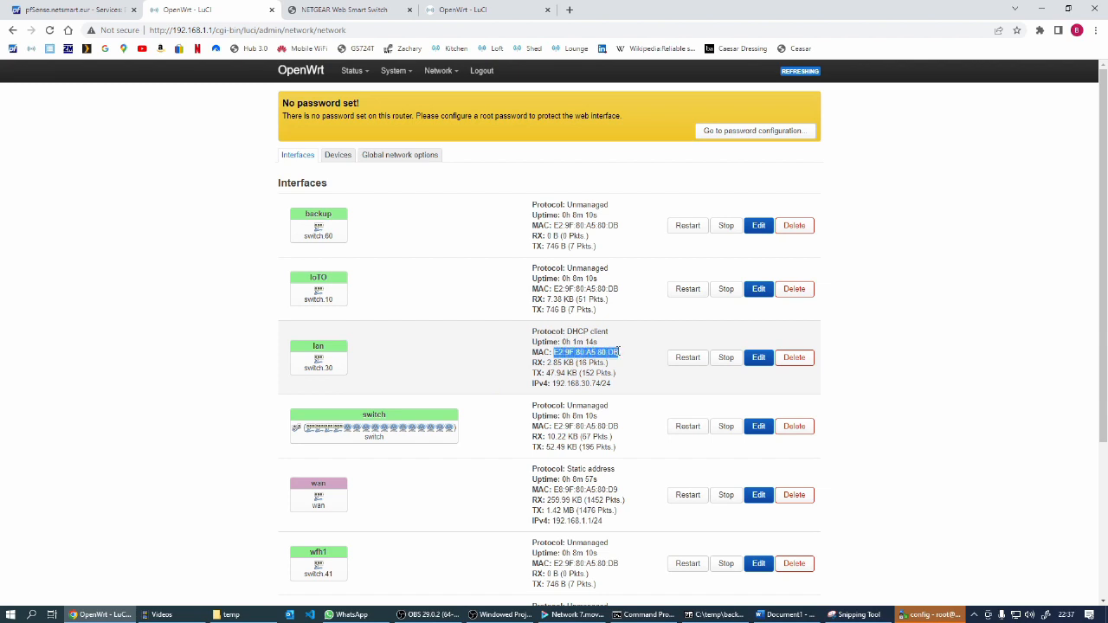
left_click(79, 11)
key("ctrl+v")
Give the new mapping IP address 192.168.30.2, hostname shed and description "EA8300 in shed", and save it
left_click(368, 242)
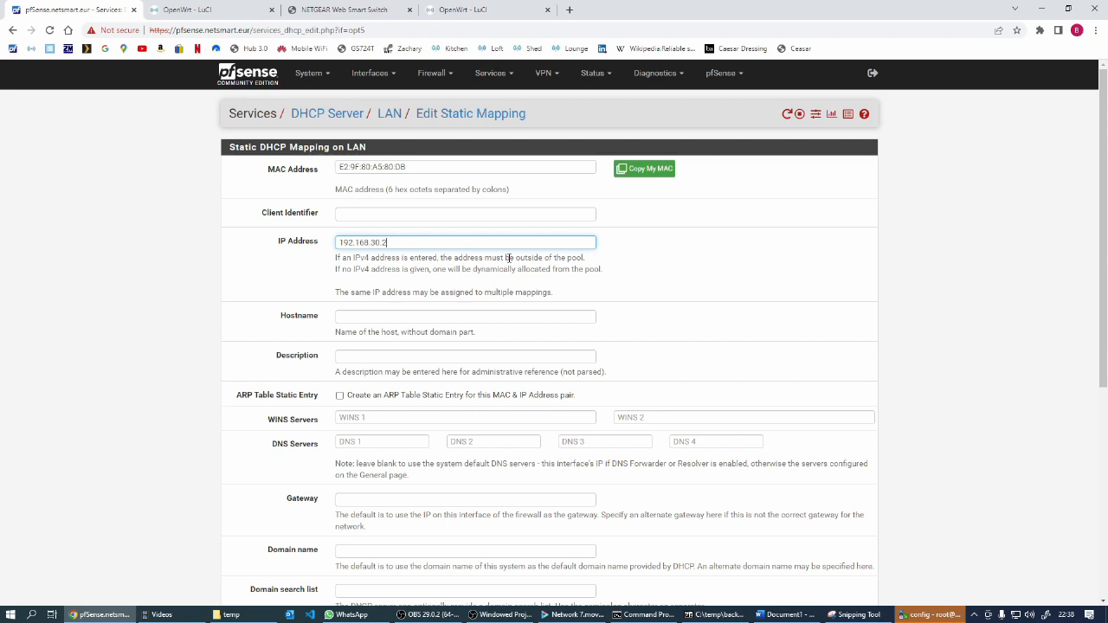
left_click(362, 314)
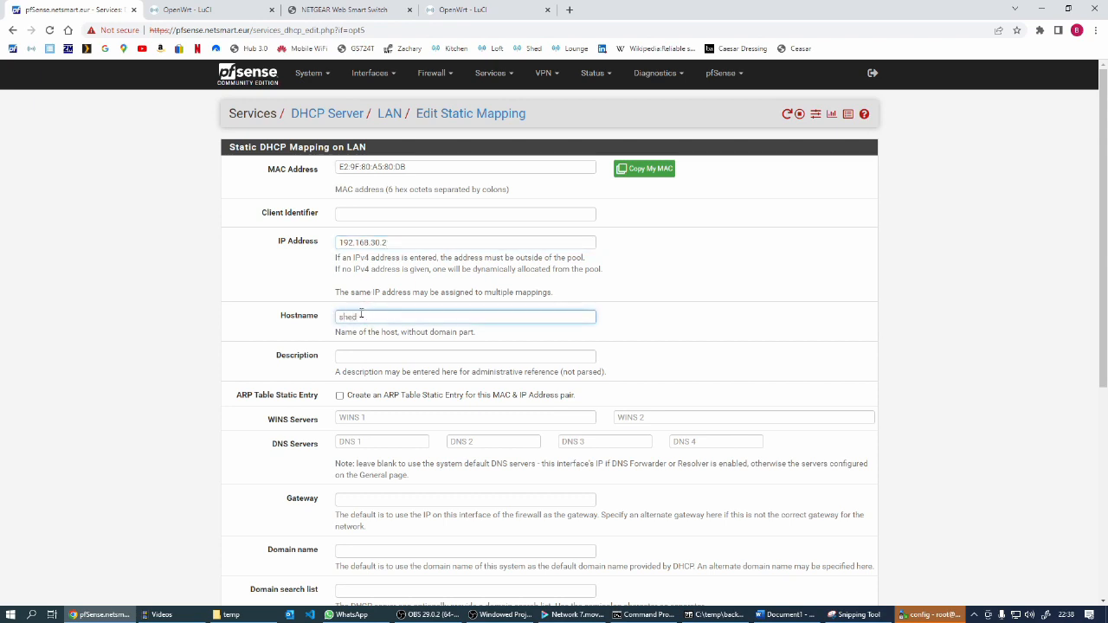
left_click(355, 356)
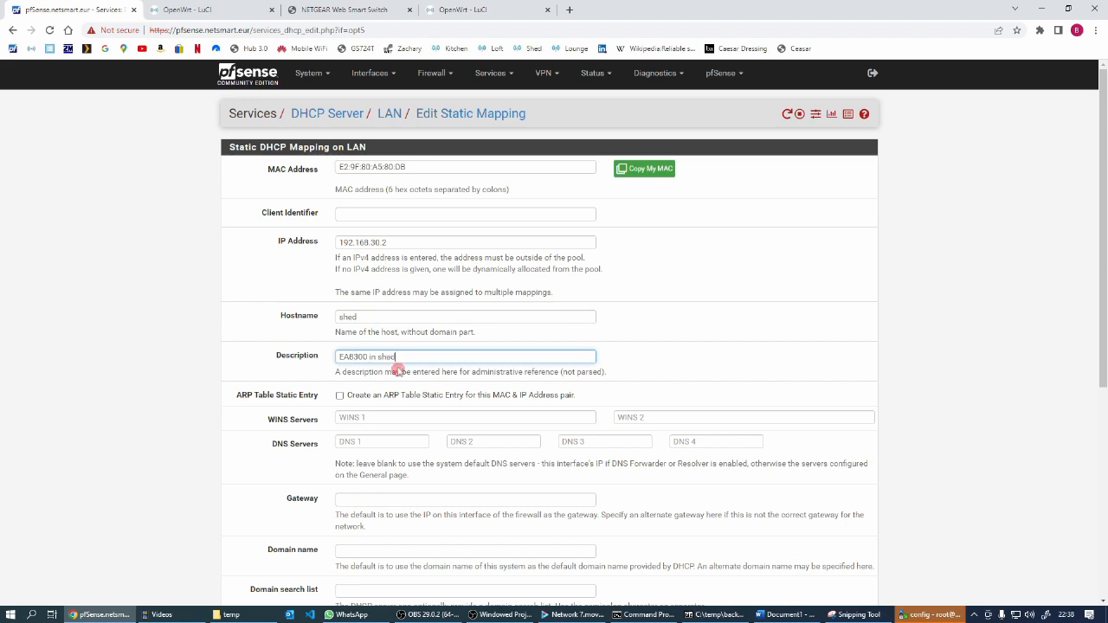
scroll(397, 370, "down", 5)
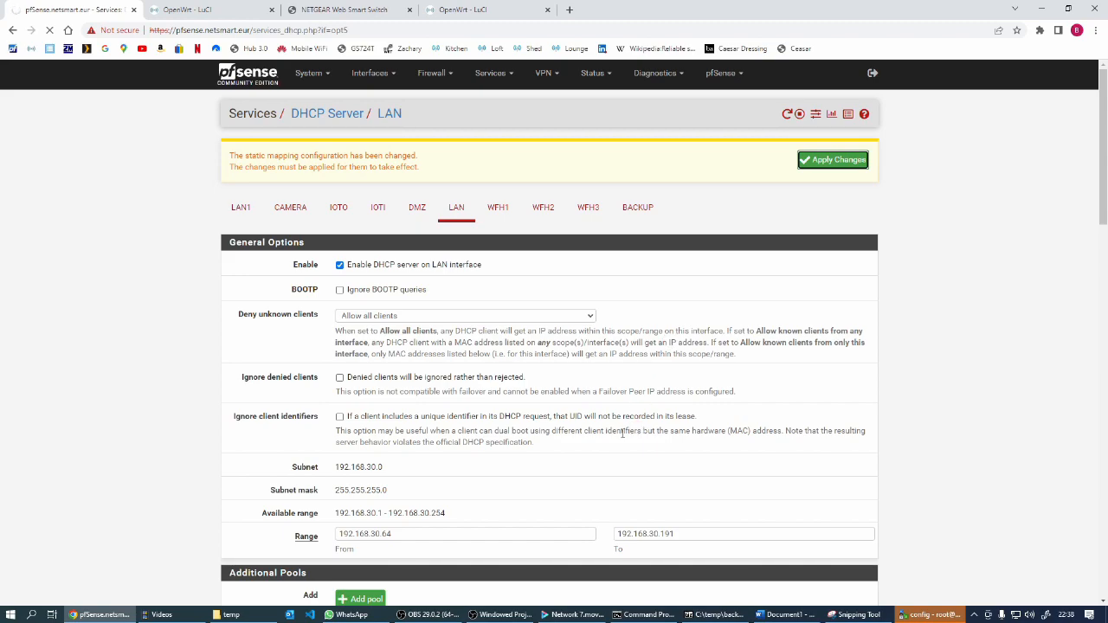
Delete the loft router's static mapping from the LAN interface's DHCP static mappings and confirm the deletion
scroll(622, 430, "down", 15)
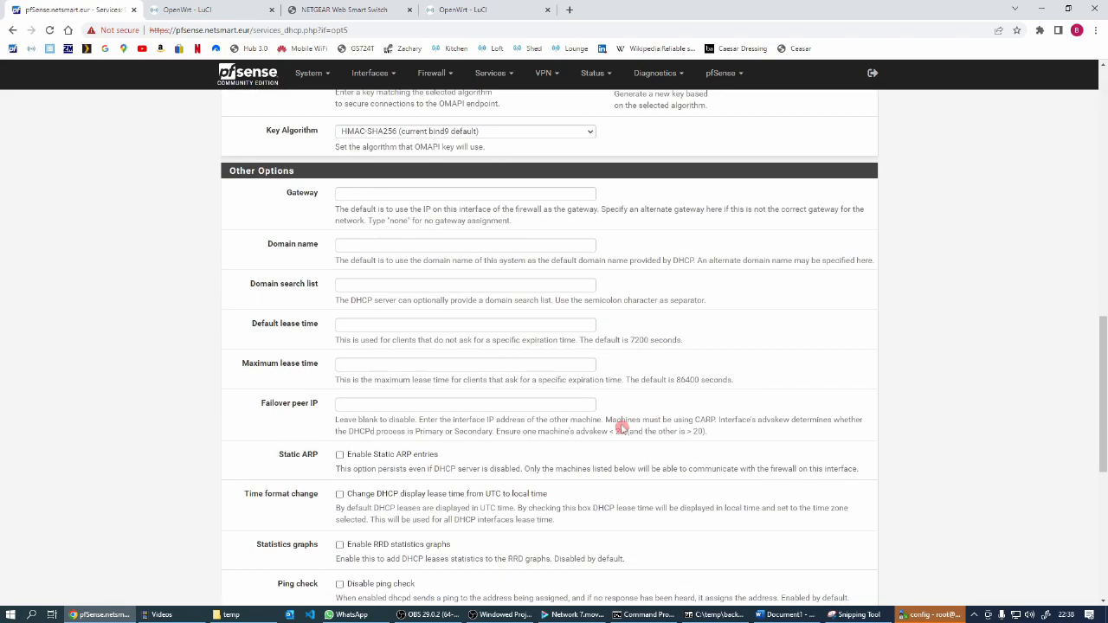
scroll(621, 427, "down", 2)
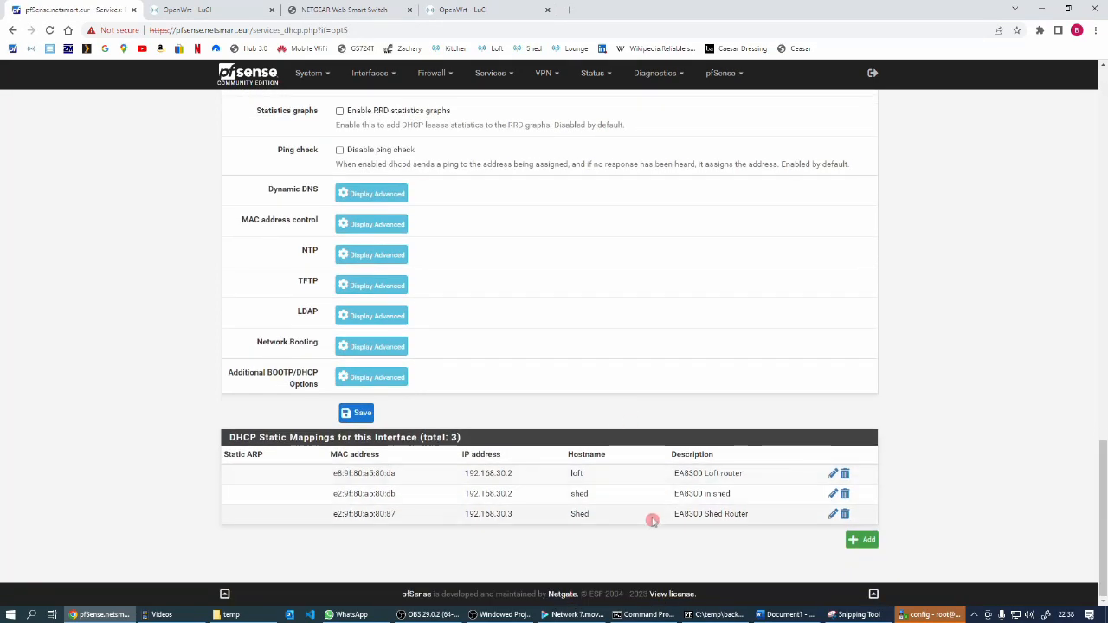
left_click(733, 494)
left_click(347, 514)
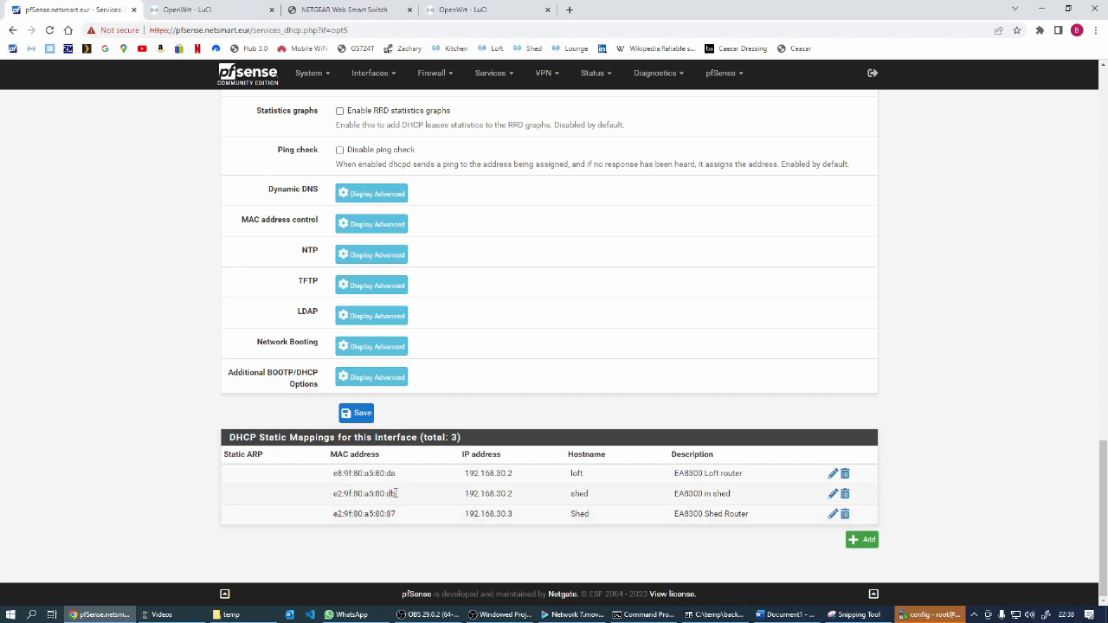
left_click(395, 496)
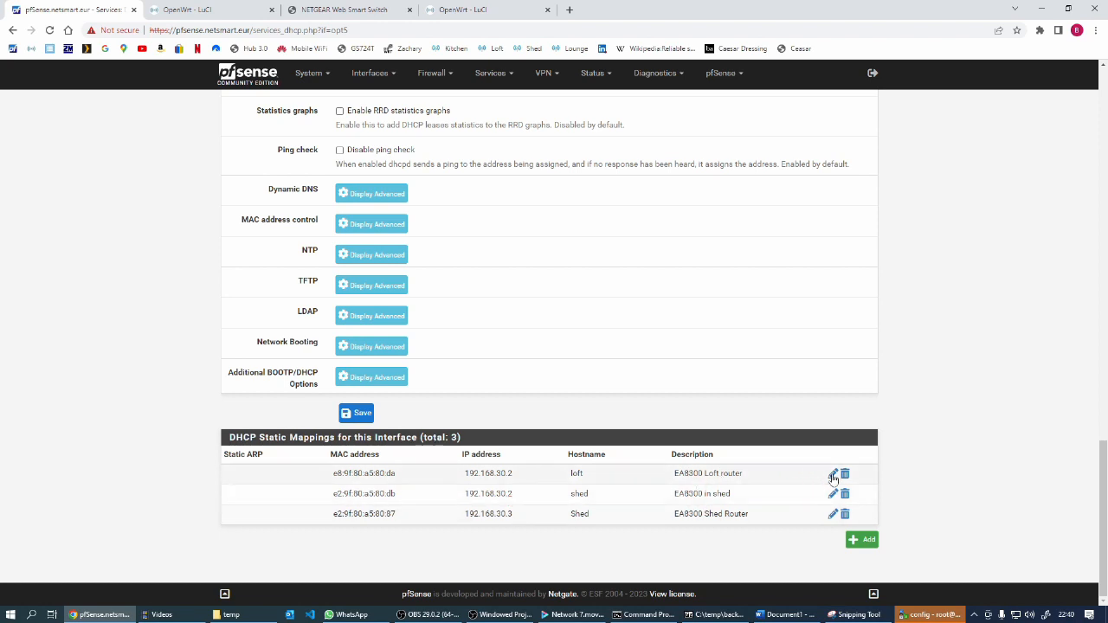
left_click(846, 477)
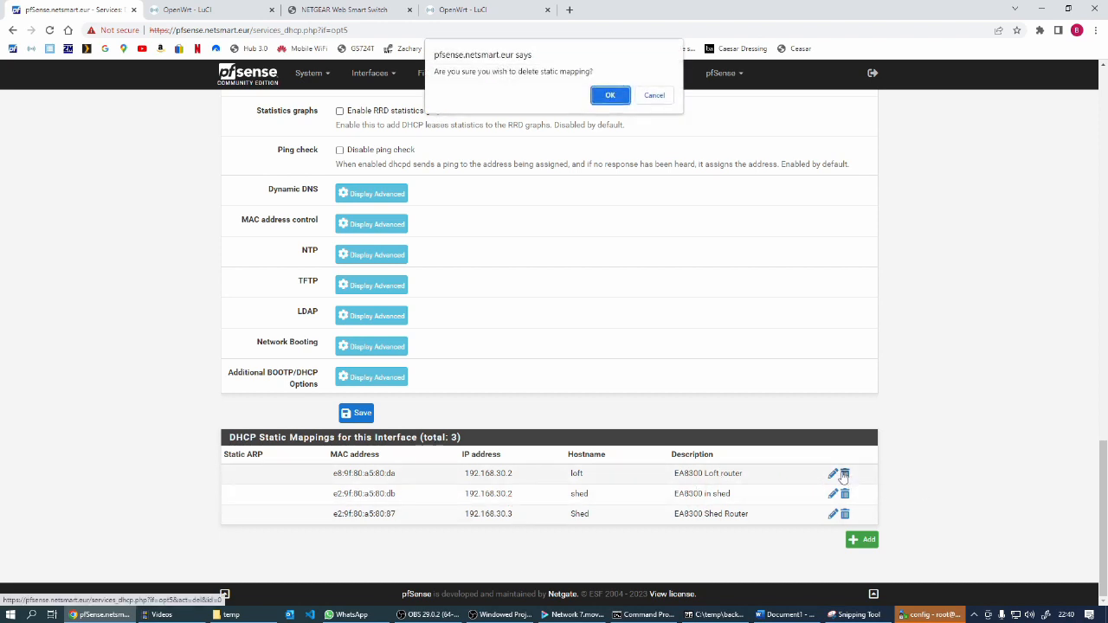
left_click(611, 96)
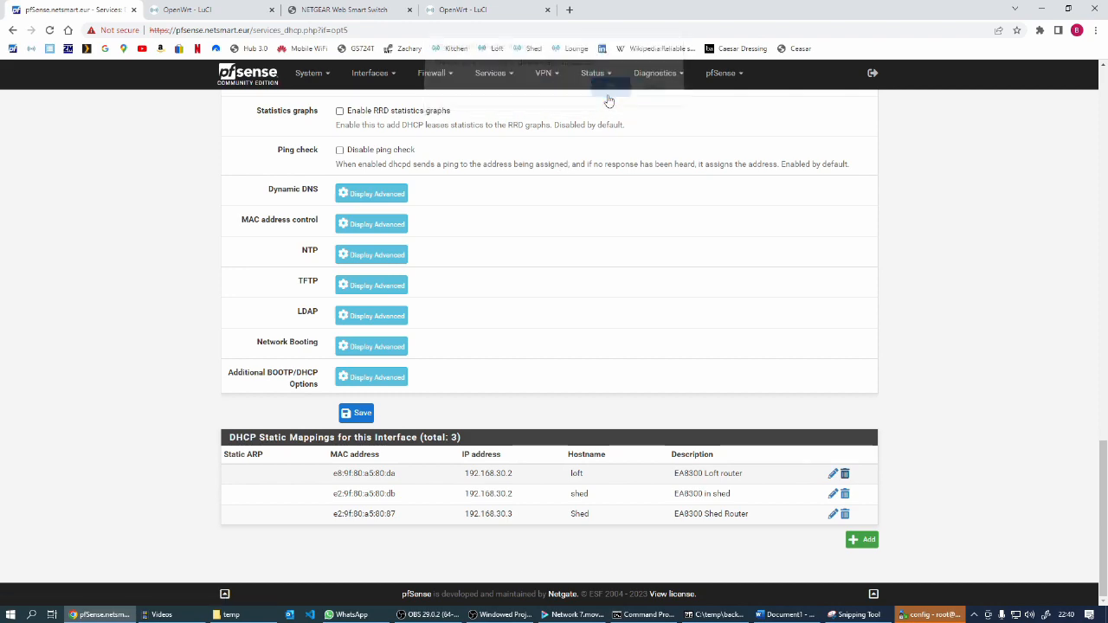
Change the description of the 192.168.30.3 static mapping to "EA8300 Loft Router" and save it
scroll(750, 264, "down", 20)
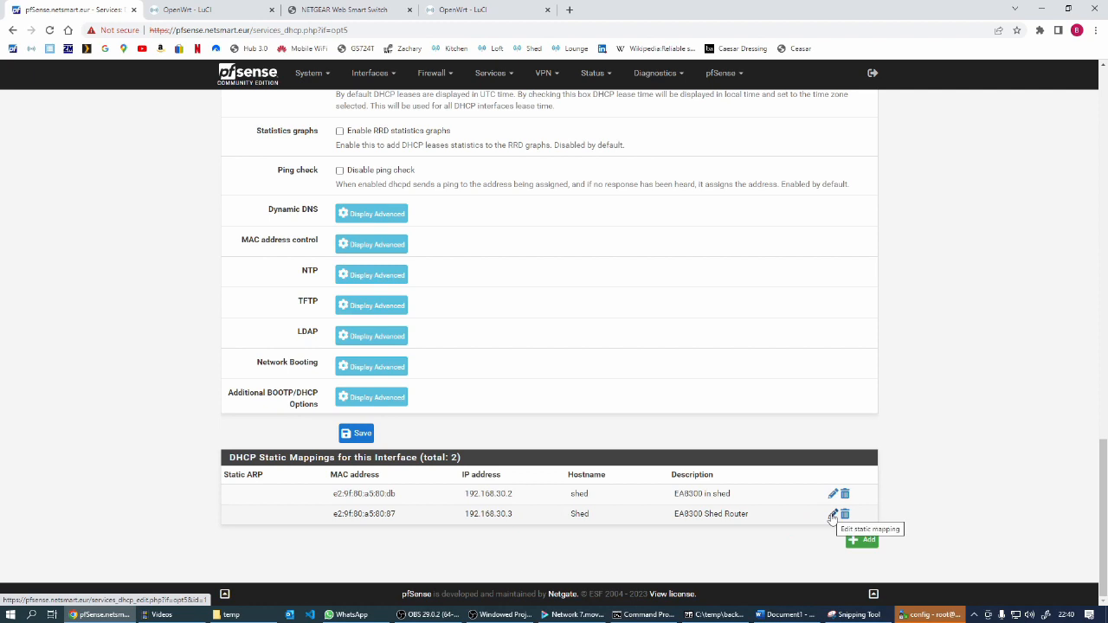
left_click(832, 516)
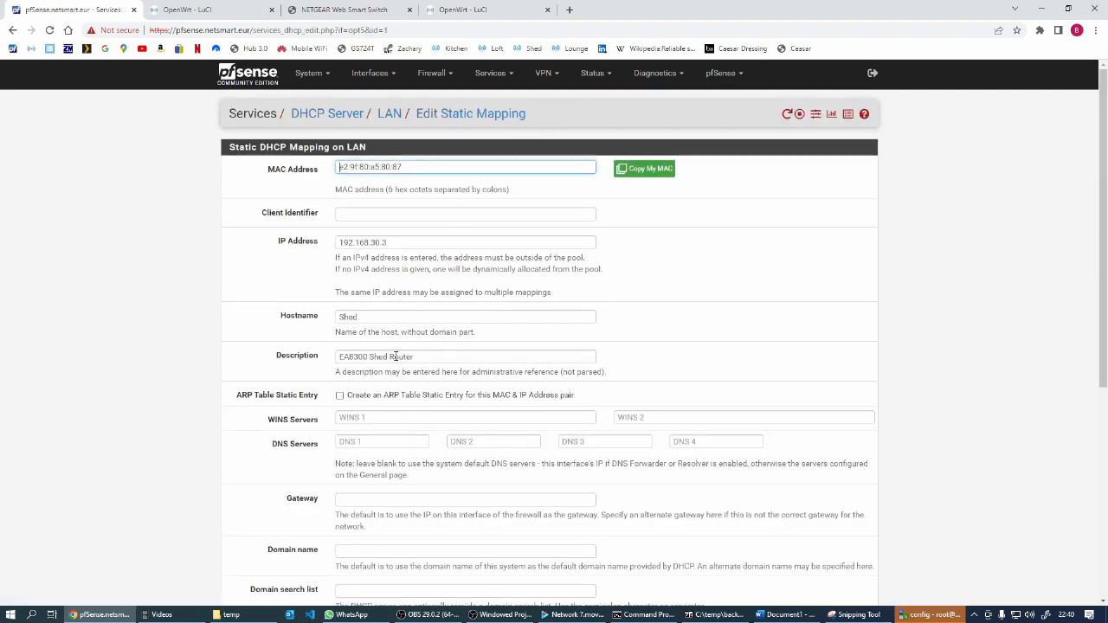
mouse_move(371, 356)
left_mouse_down()
mouse_move(384, 356)
mouse_move(383, 342)
left_mouse_up()
type("Loft")
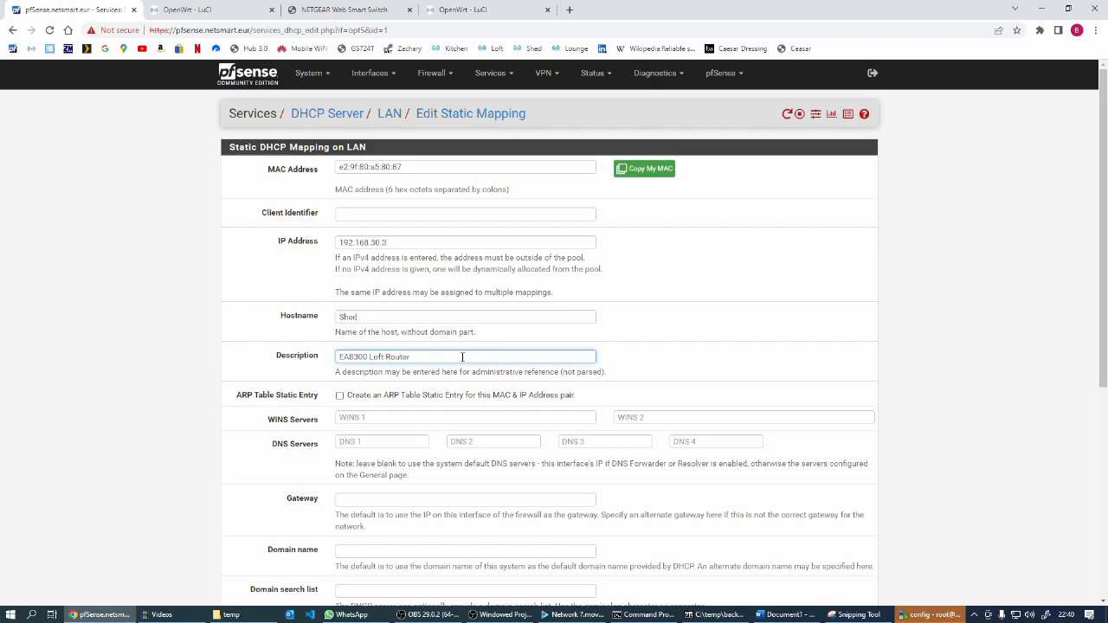
scroll(457, 368, "down", 4)
left_click(356, 544)
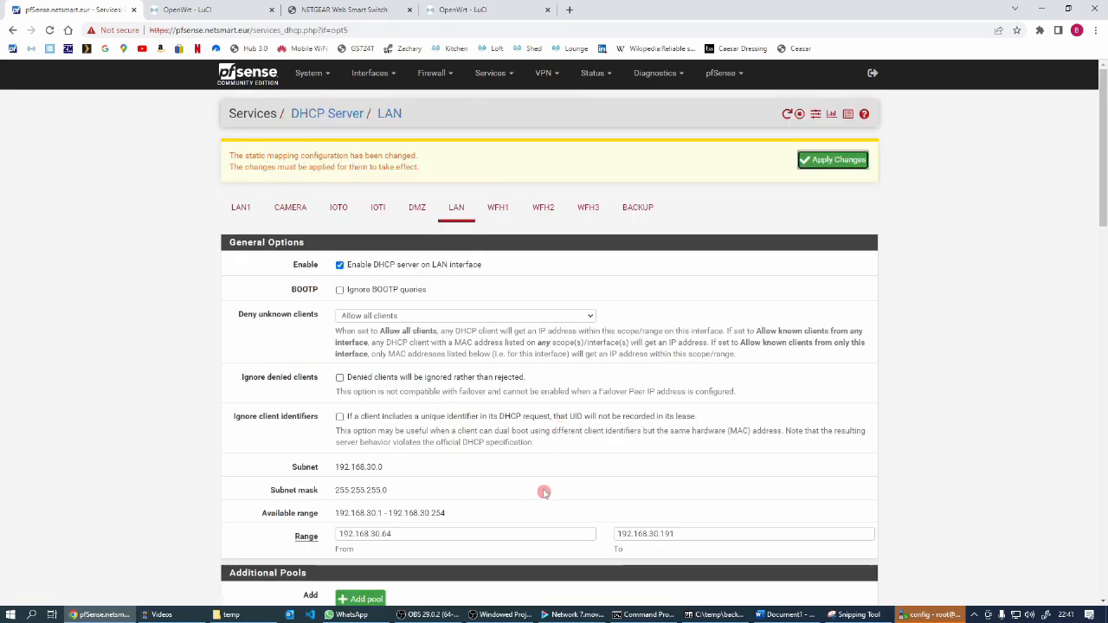
Change the hostname of the 192.168.30.3 static mapping to Loft and save it
scroll(545, 490, "down", 15)
scroll(543, 491, "down", 1)
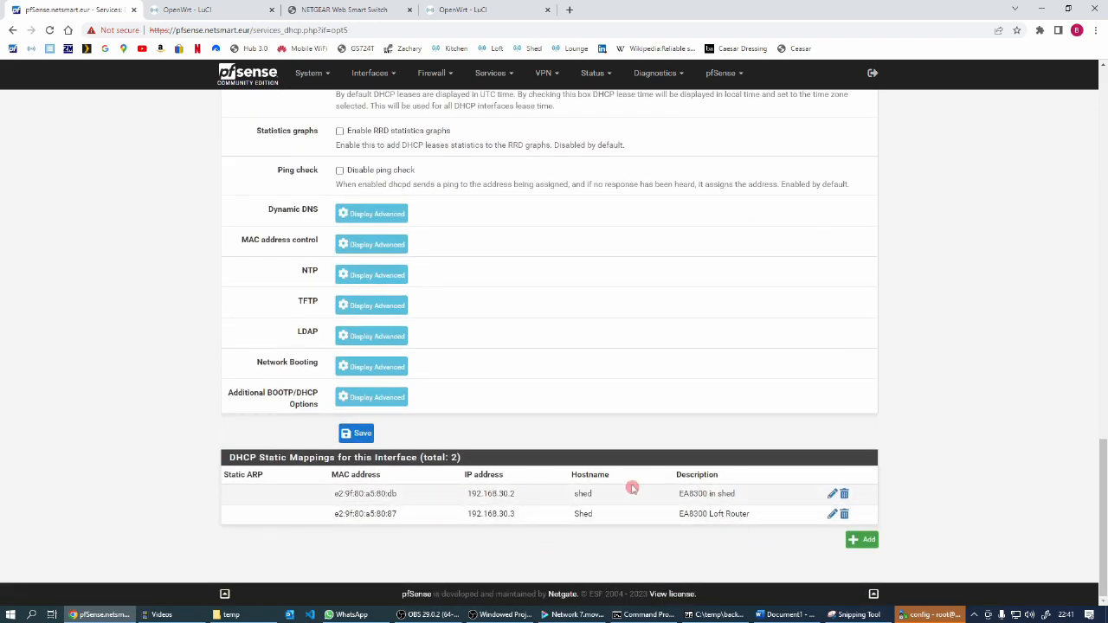
left_click(832, 514)
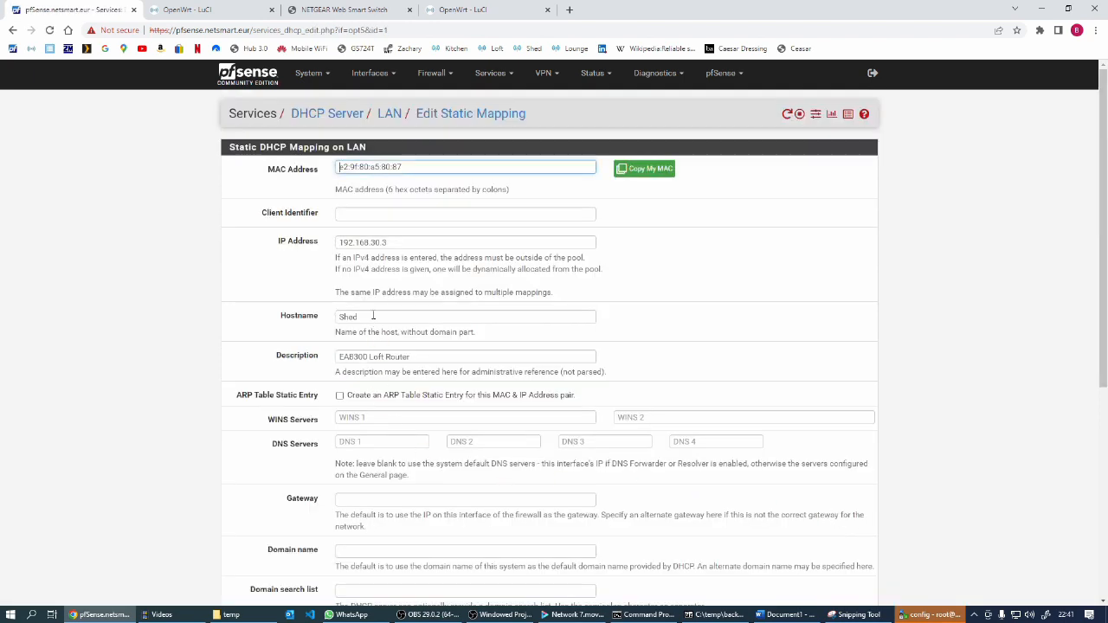
left_click(294, 316)
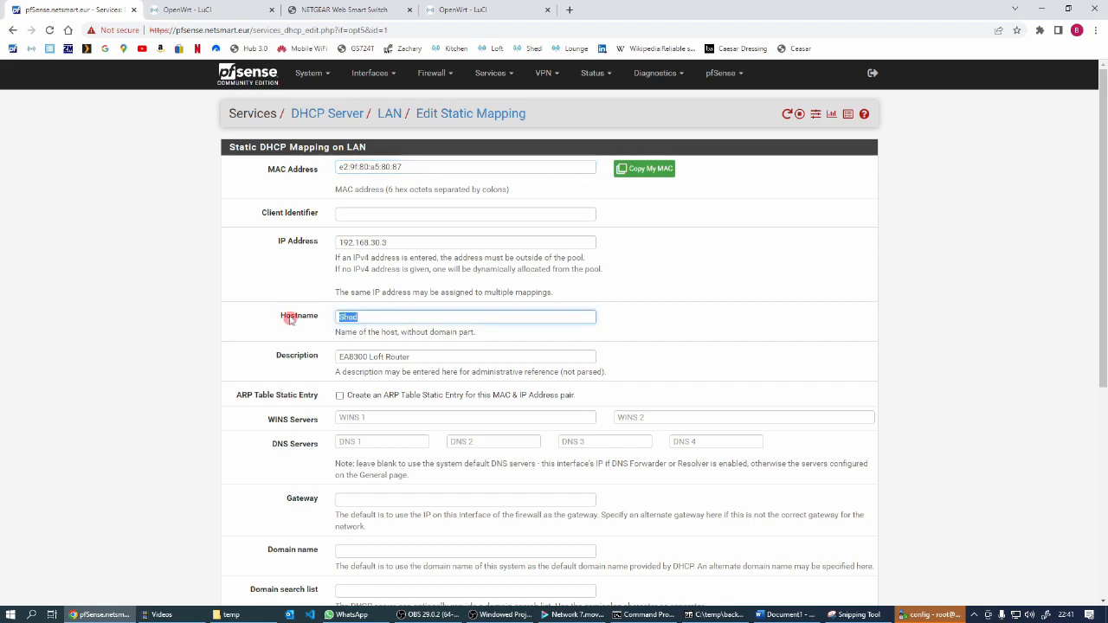
type("Loft")
scroll(596, 407, "down", 5)
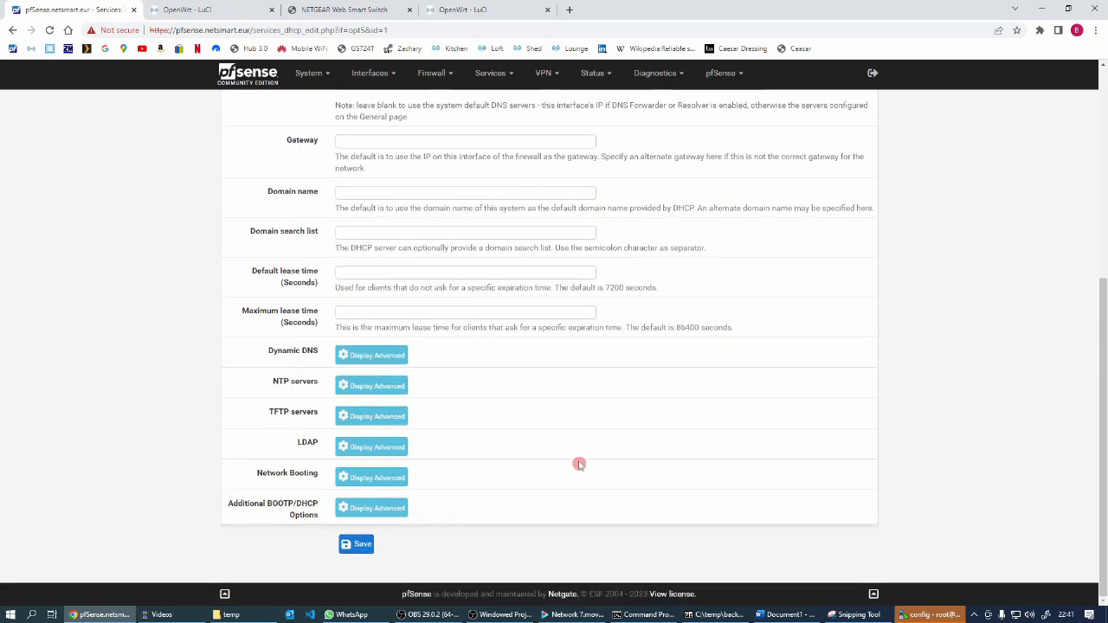
left_click(356, 544)
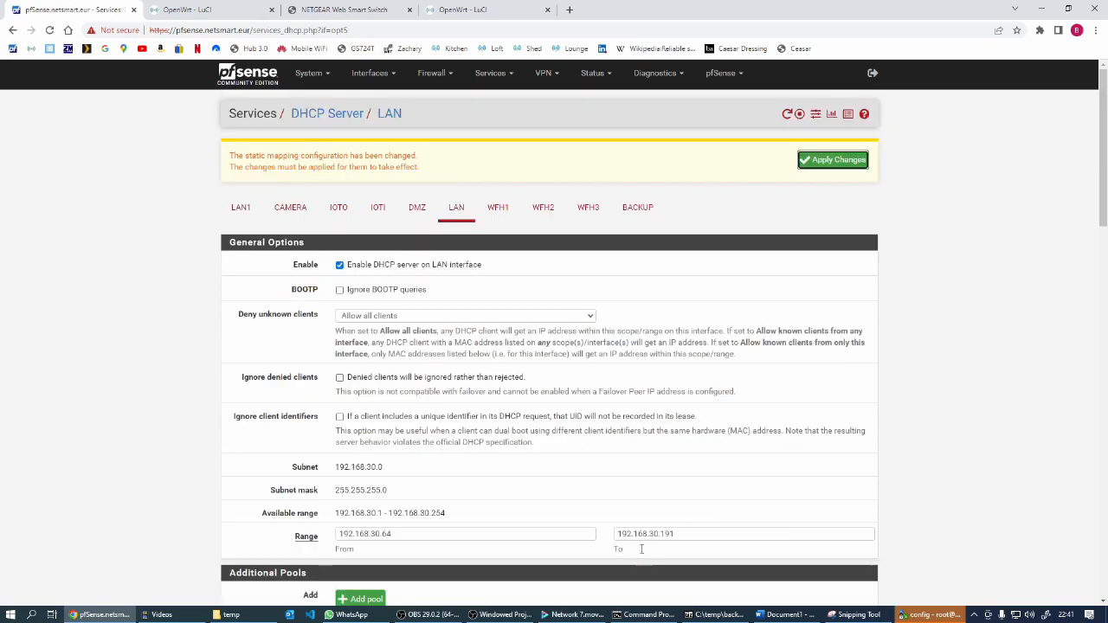
Change the 192.168.30.3 mapping's hostname to lowercase "loft", save it, and check the static mappings list
scroll(629, 555, "down", 15)
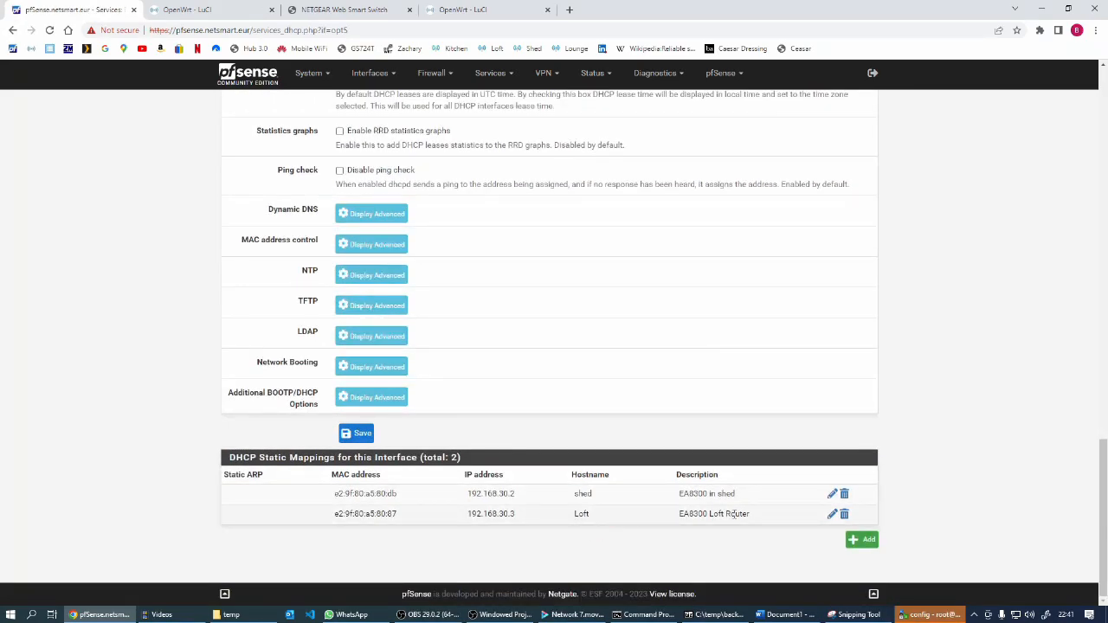
left_click(586, 493)
left_click(833, 513)
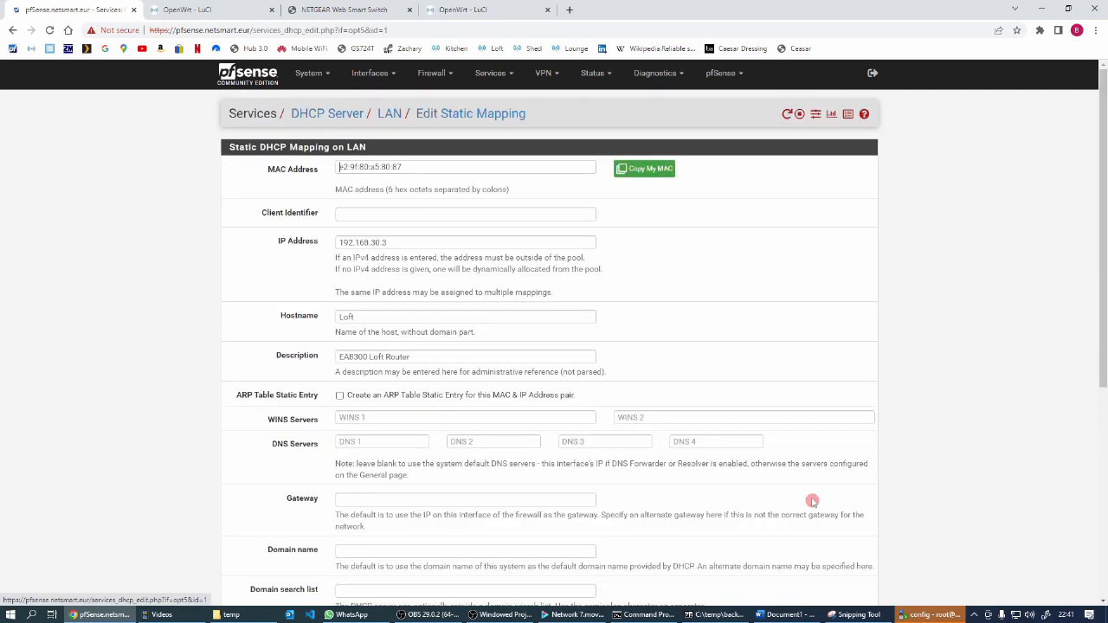
left_click(345, 317)
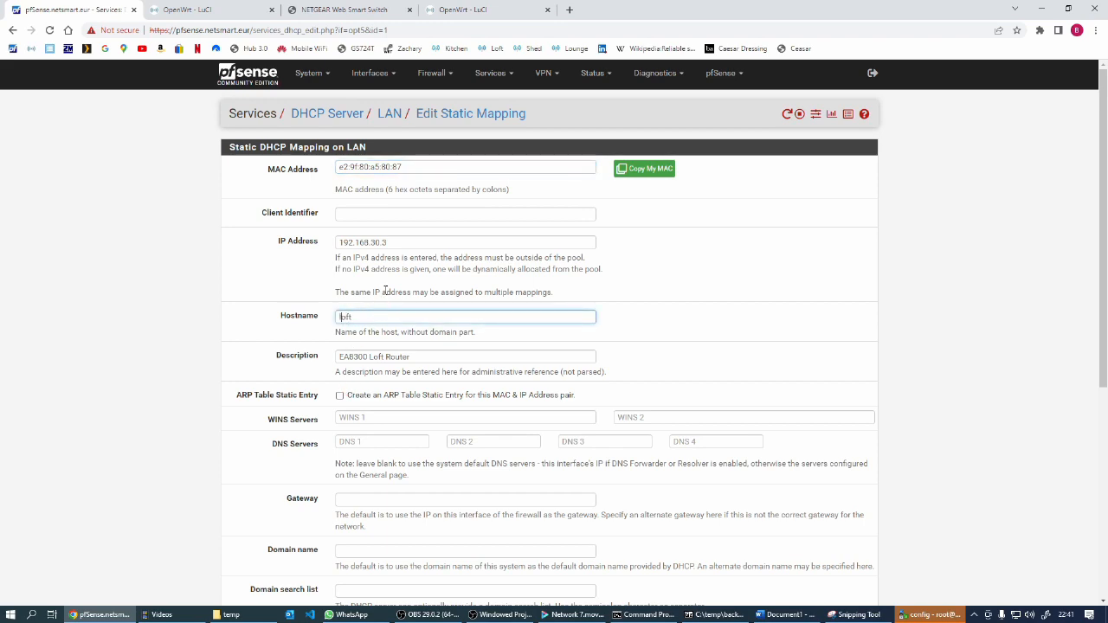
scroll(623, 388, "down", 5)
left_click(359, 548)
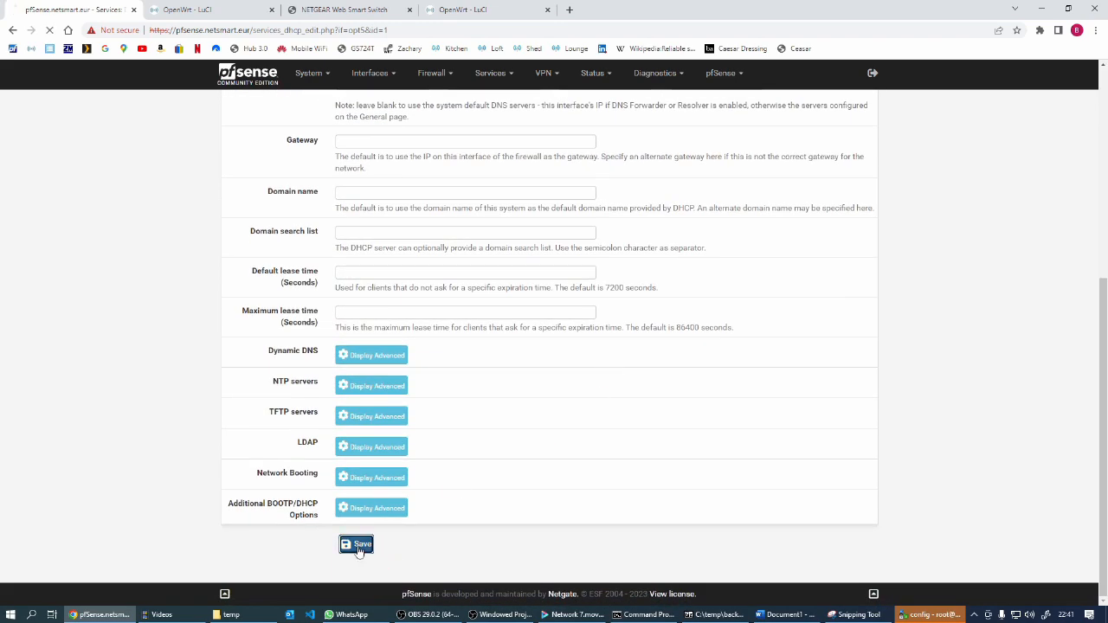
scroll(708, 533, "down", 10)
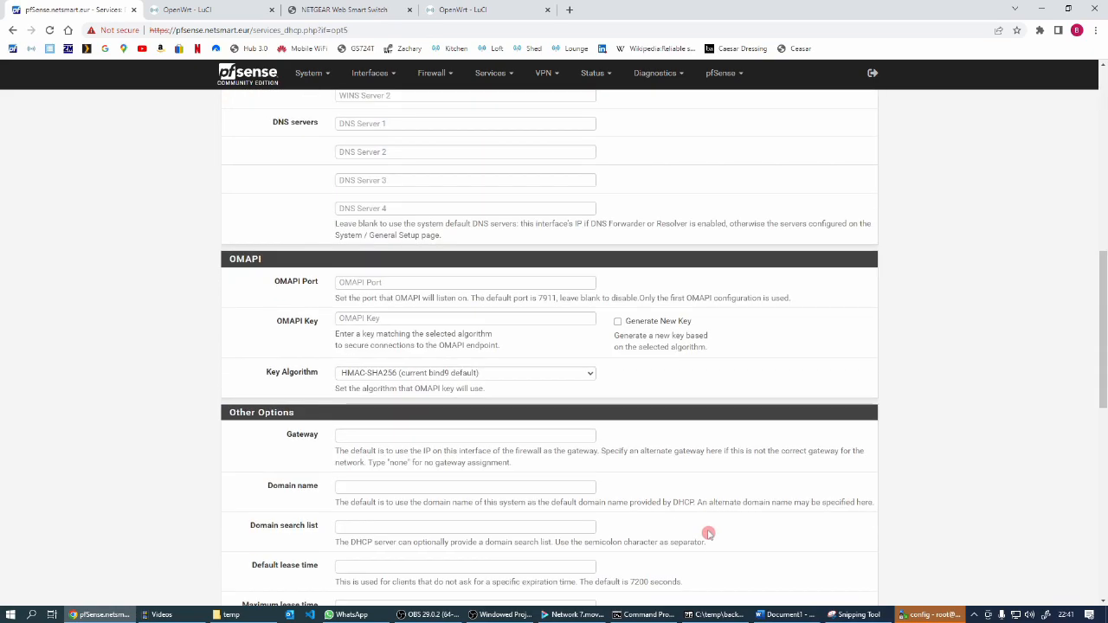
scroll(708, 534, "down", 10)
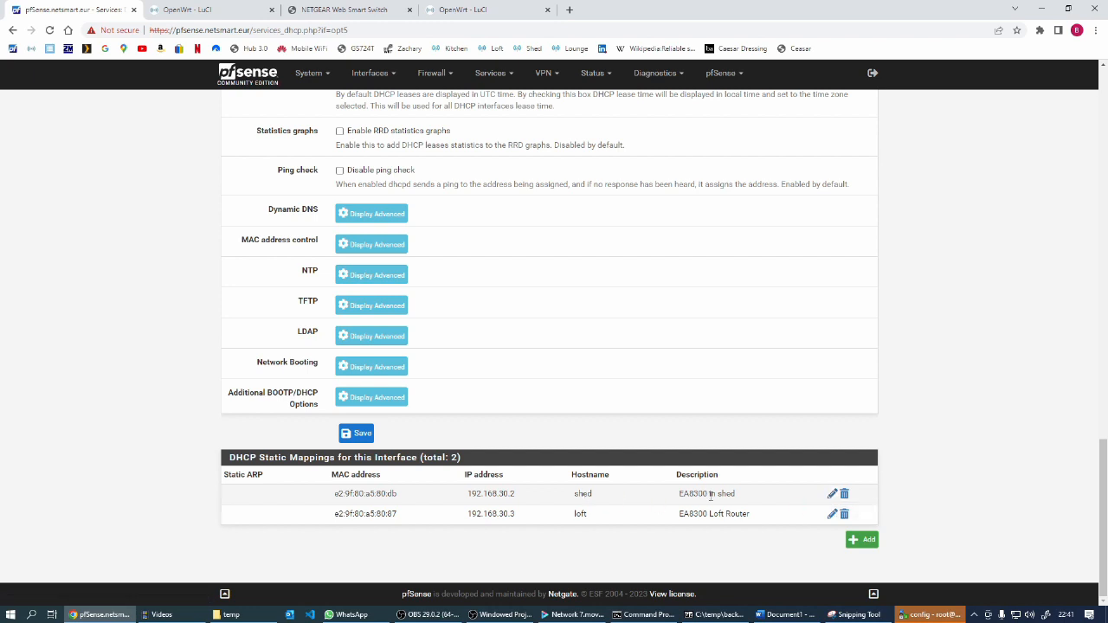
Change the description of the 192.168.30.2 static mapping to "EA8300 Shed Router" and save it
left_click(832, 495)
left_click(371, 356)
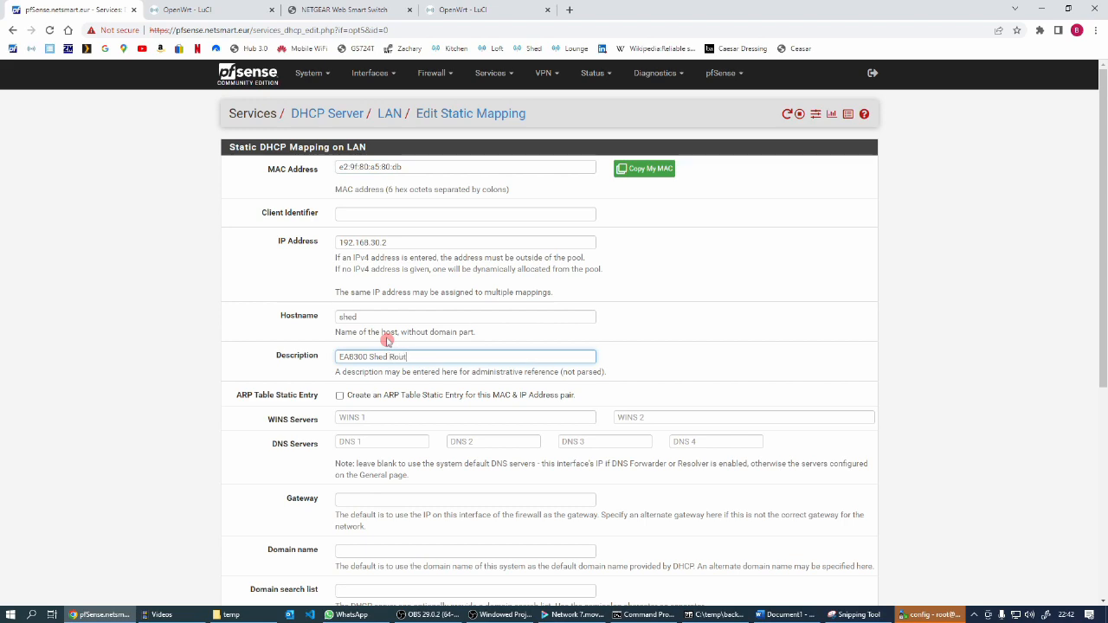
scroll(387, 342, "down", 5)
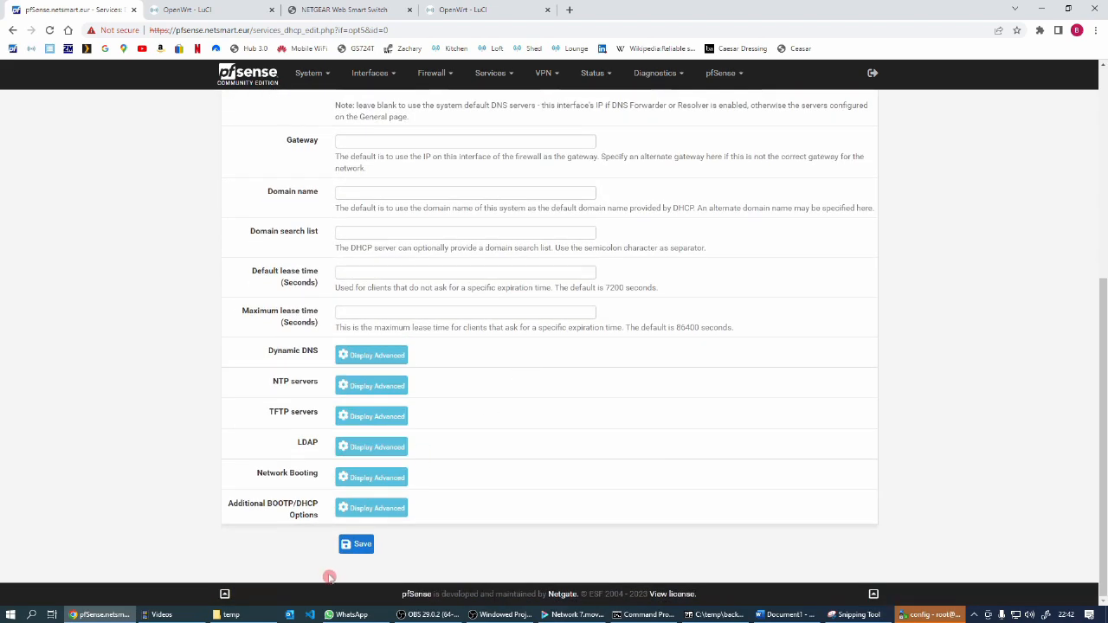
left_click(360, 550)
Check the LAN static mappings list and apply the pending DHCP changes
scroll(754, 415, "down", 10)
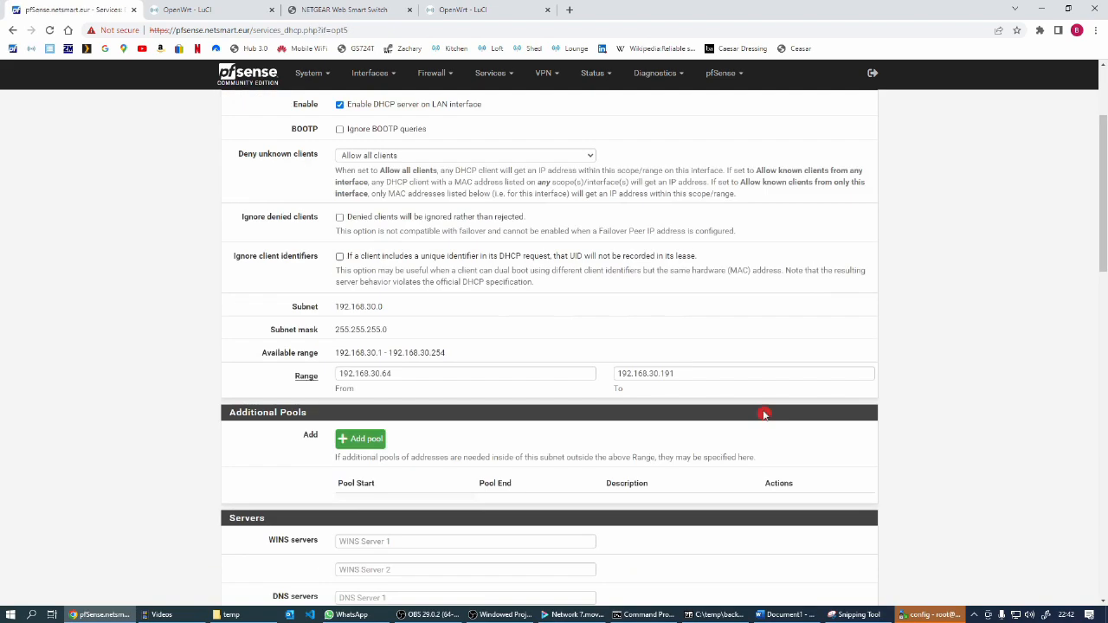
scroll(762, 412, "down", 5)
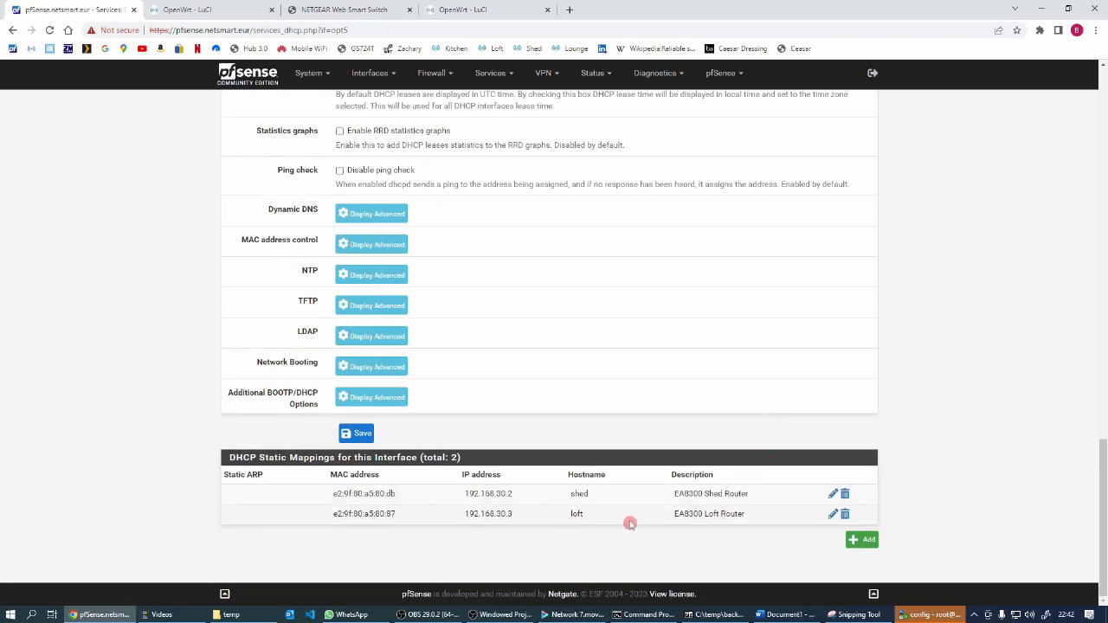
scroll(628, 523, "up", 1)
scroll(629, 523, "up", 15)
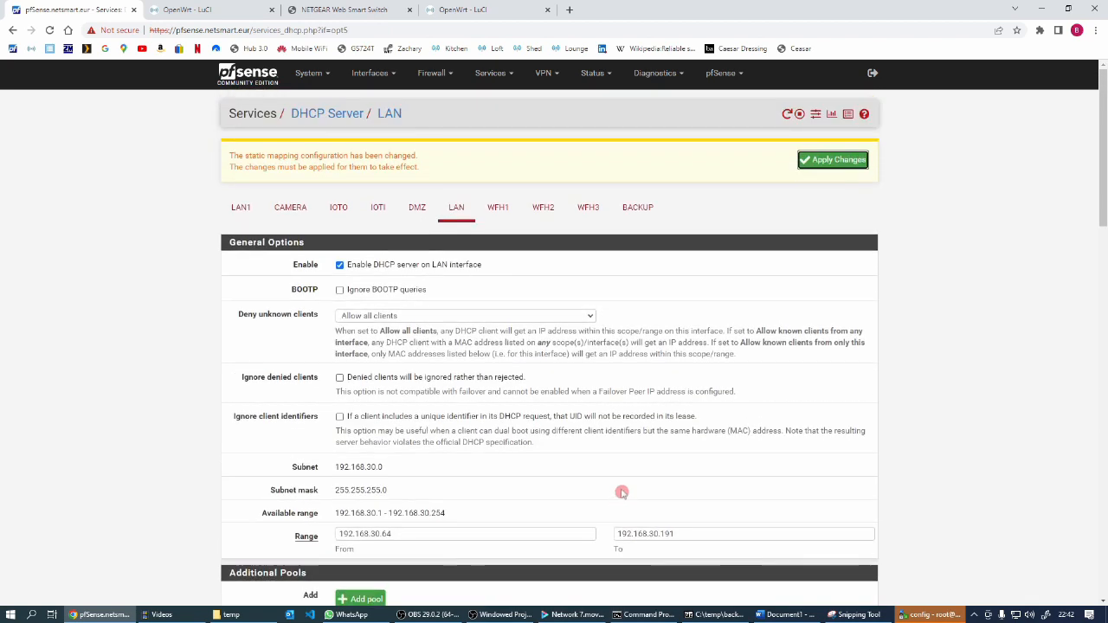
left_click(833, 162)
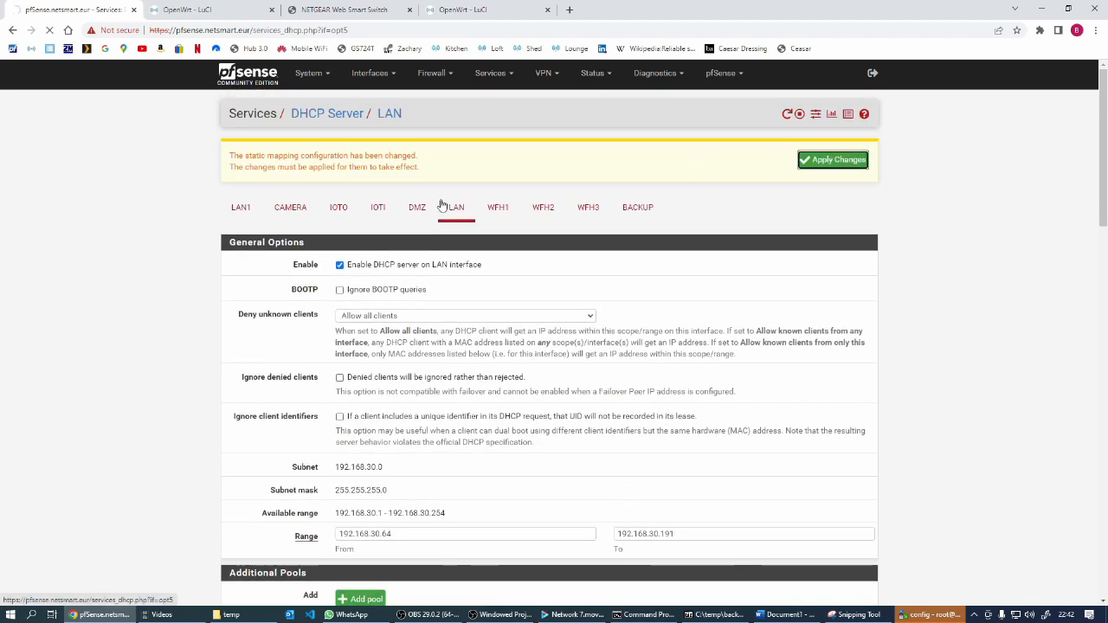
Switch to the shed router's OpenWrt interfaces page, restart the lan interface, and check its IPv4 address
left_click(209, 11)
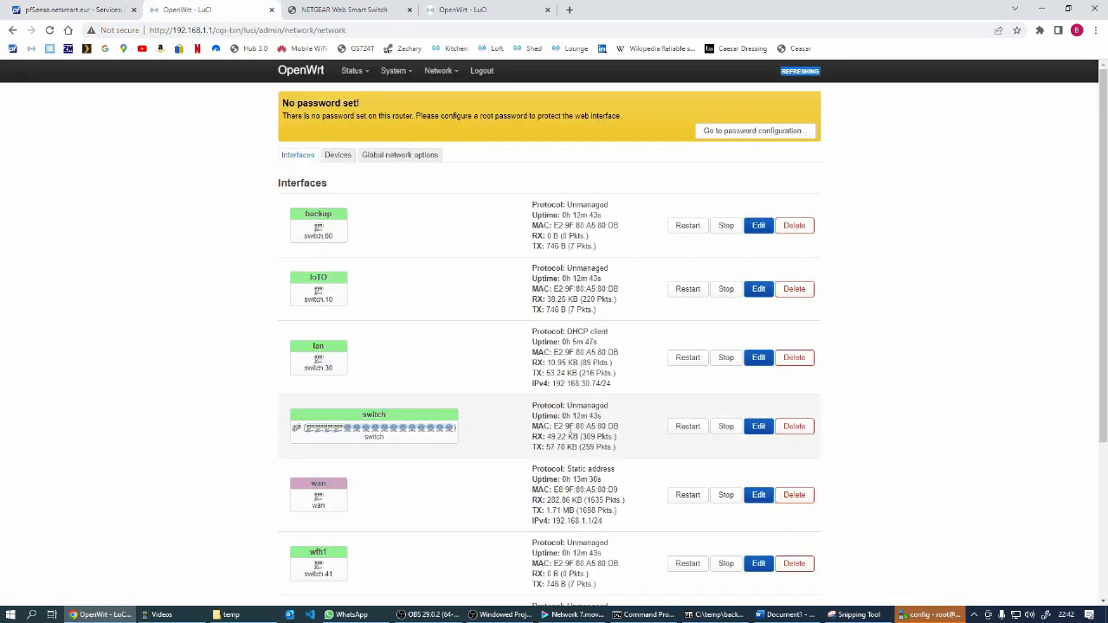
left_click(728, 341)
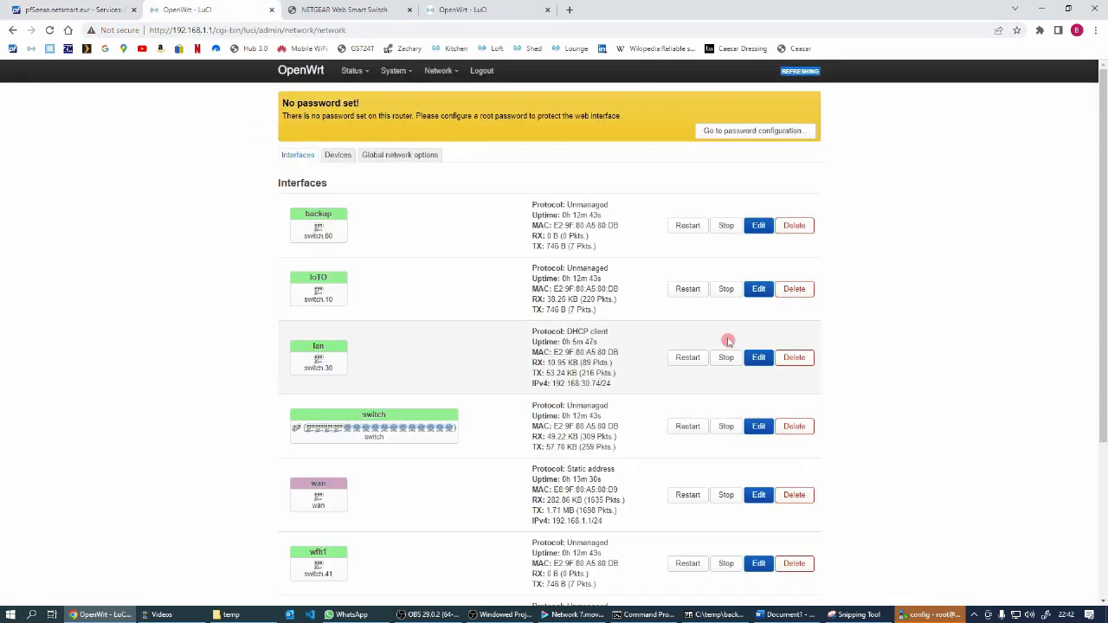
left_click(688, 359)
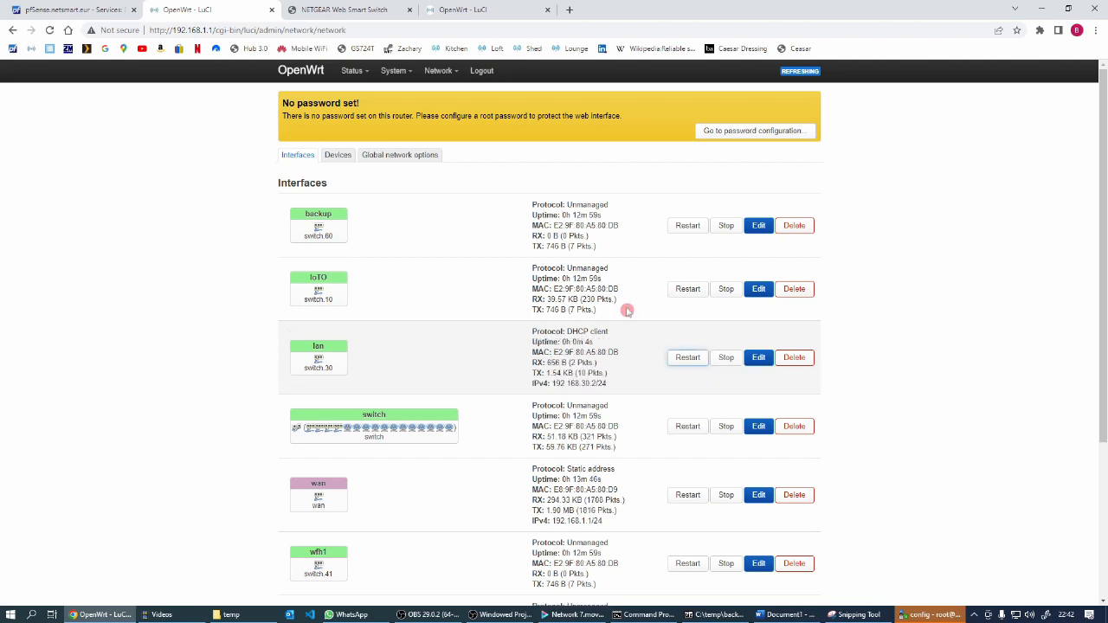
left_click(607, 388)
Compare the pfSense LAN static mappings with the lan addresses on the shed and loft routers' interface pages
left_click(52, 12)
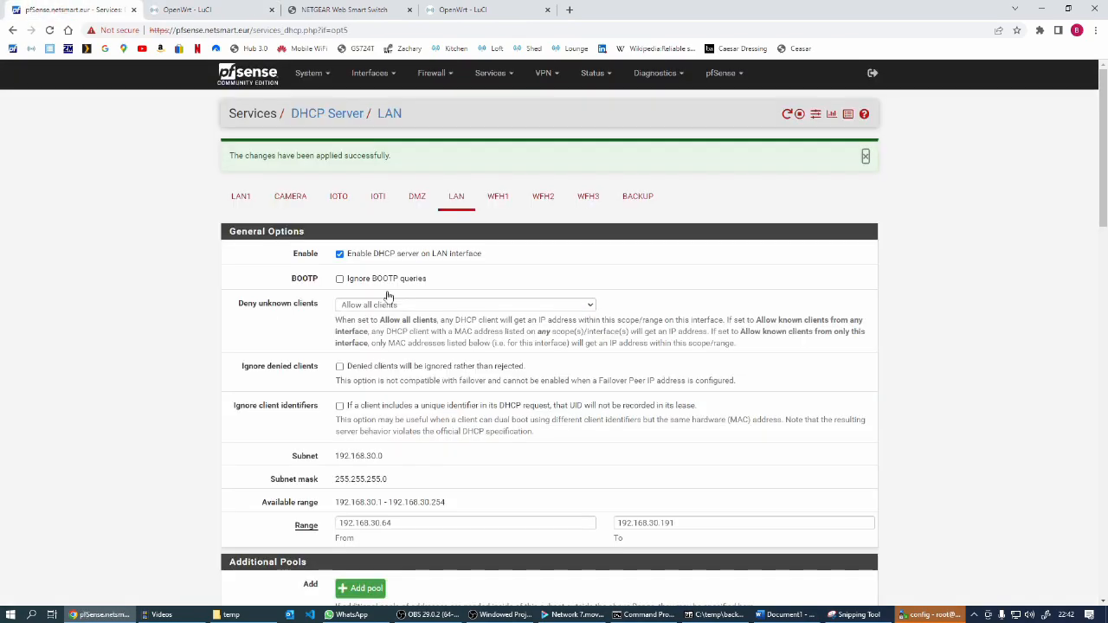
scroll(567, 445, "down", 15)
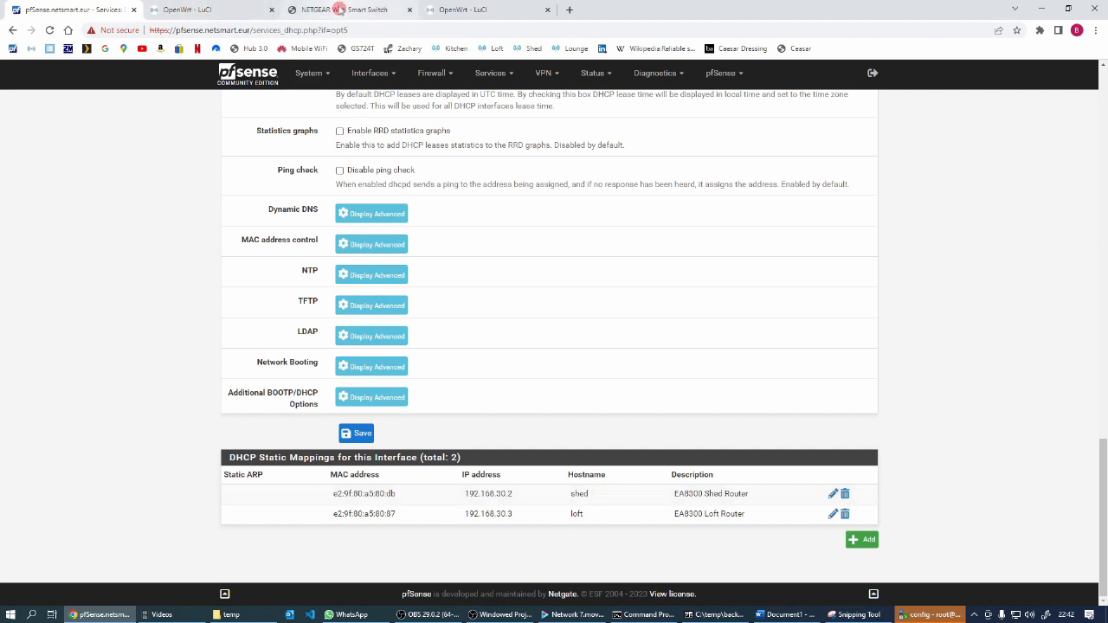
left_click(208, 12)
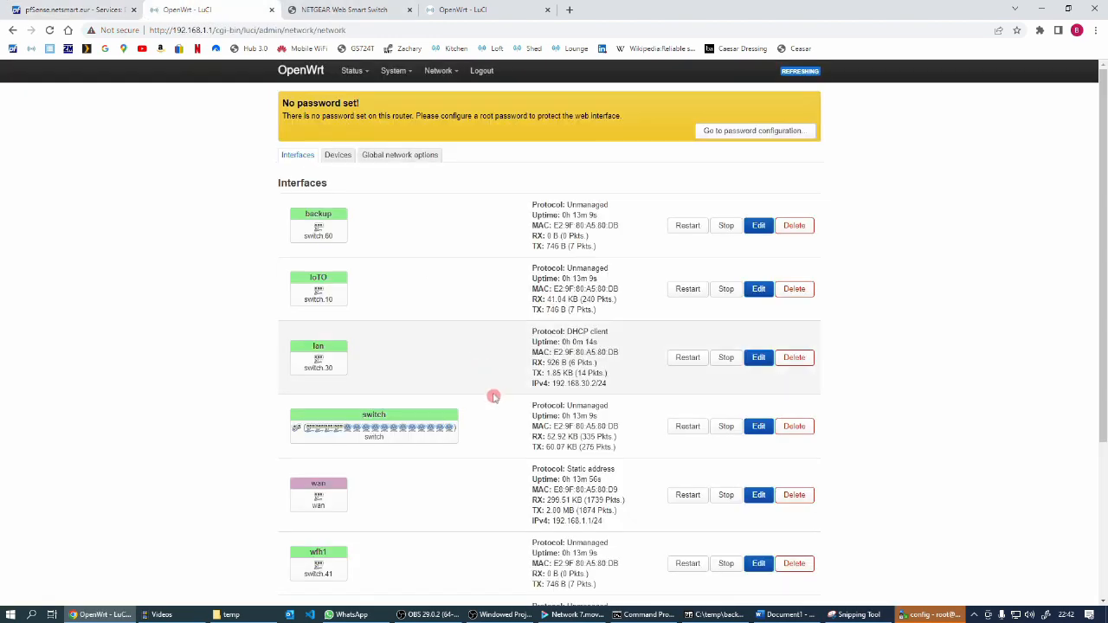
left_click(467, 10)
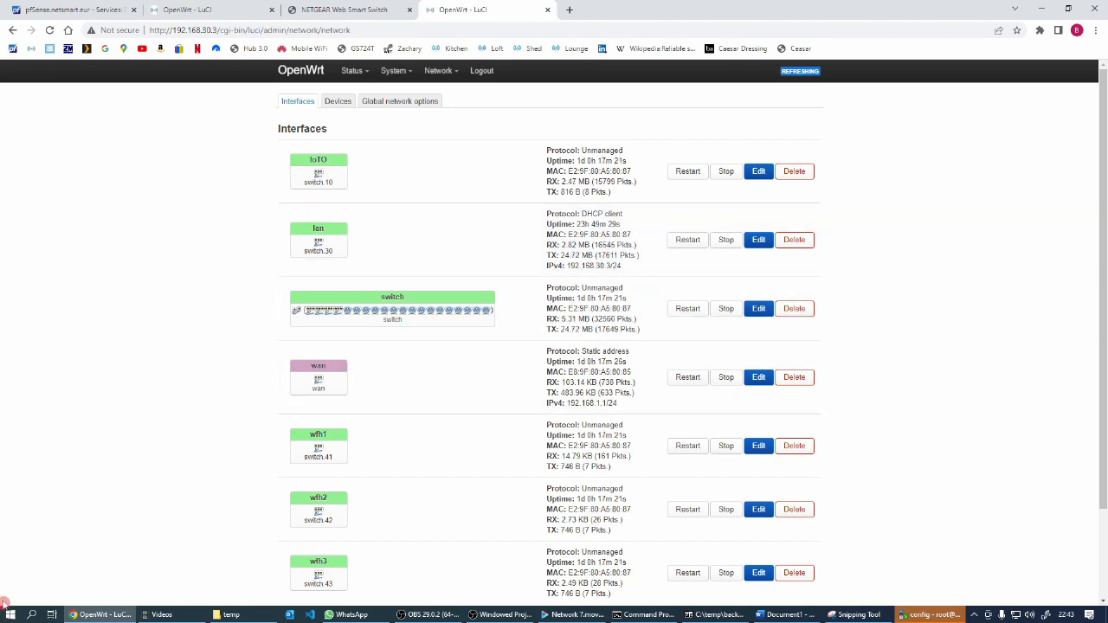
Switch to Command Prompt and run ipconfig repeatedly to check the address and gateway assigned to Ethernet 5
left_click(648, 615)
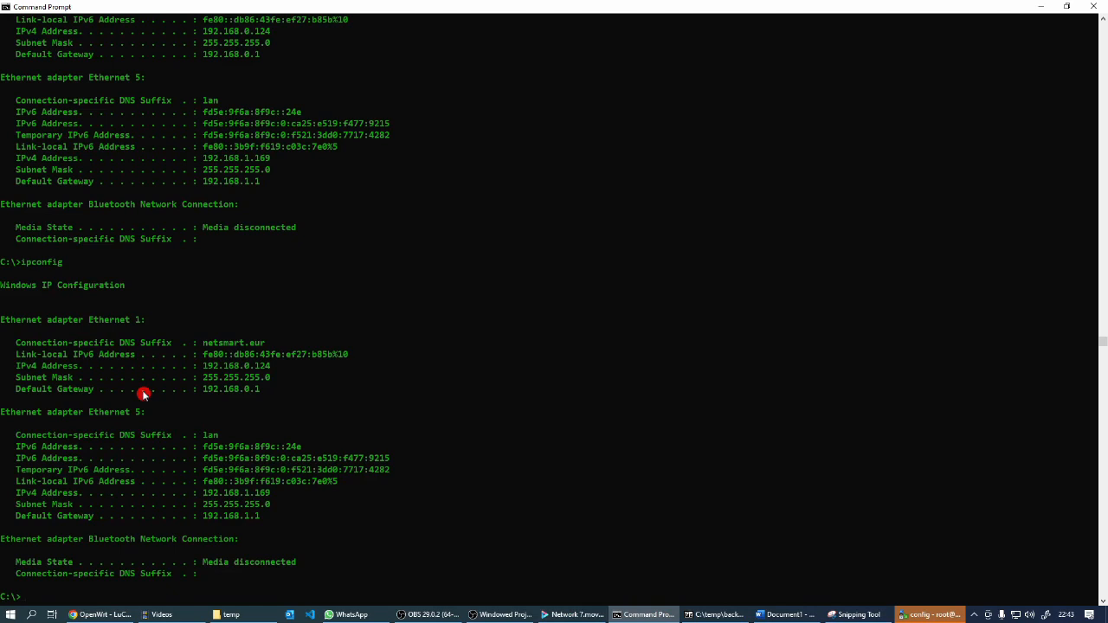
type("ipconfig")
key("Return")
key("Up")
key("Return")
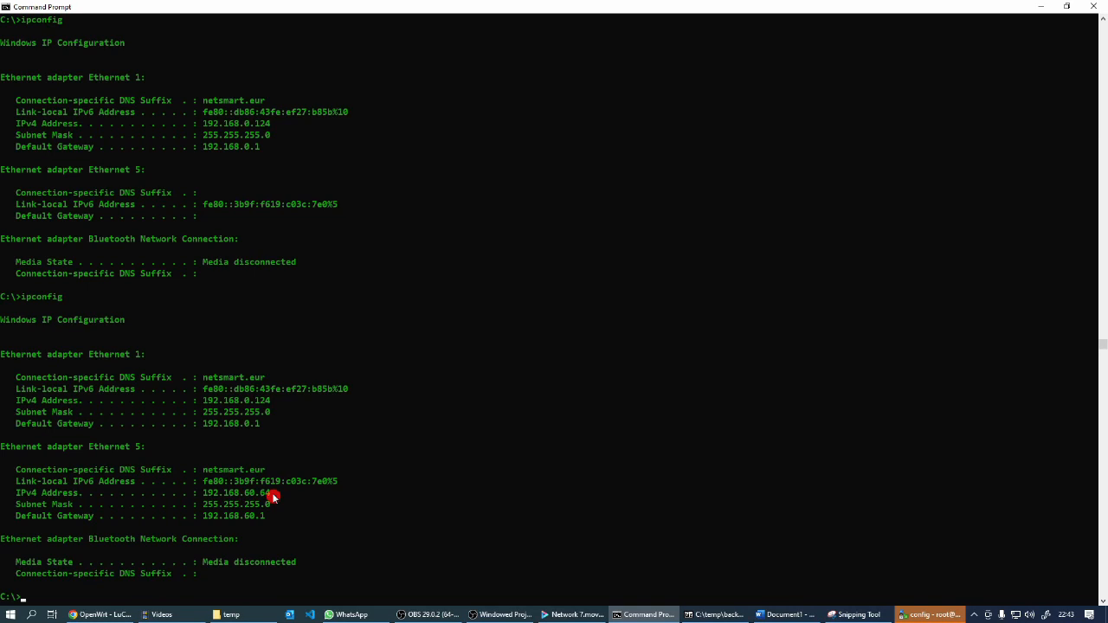
key("Up")
key("Return")
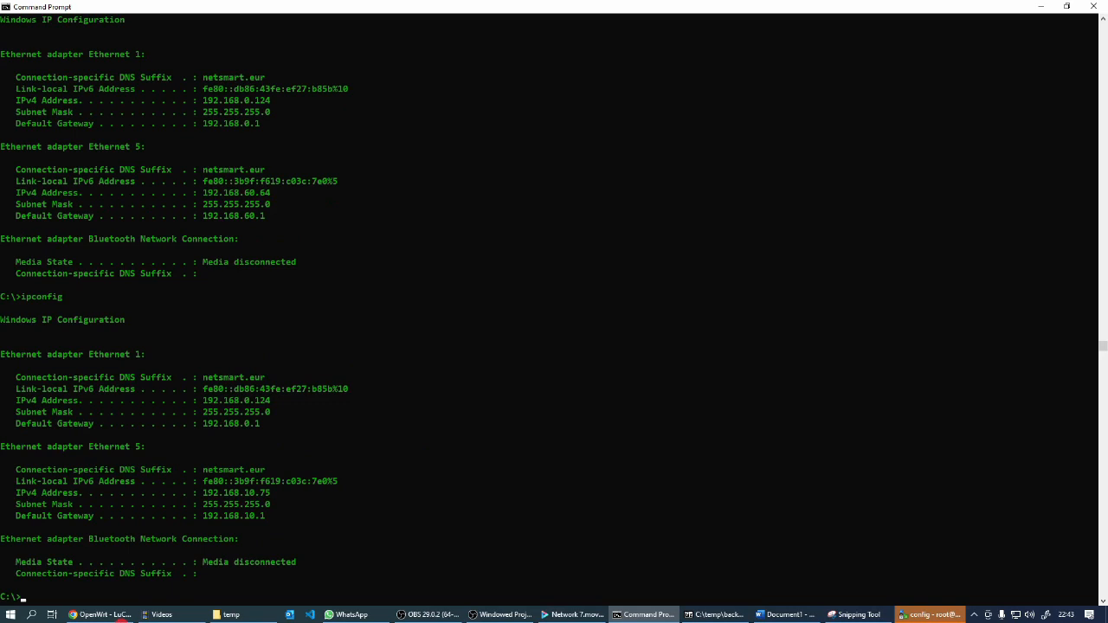
key("Up")
key("Return")
key("Up")
key("Return")
key("Up")
key("Return")
key("Up")
key("Return")
key("Up")
key("Return")
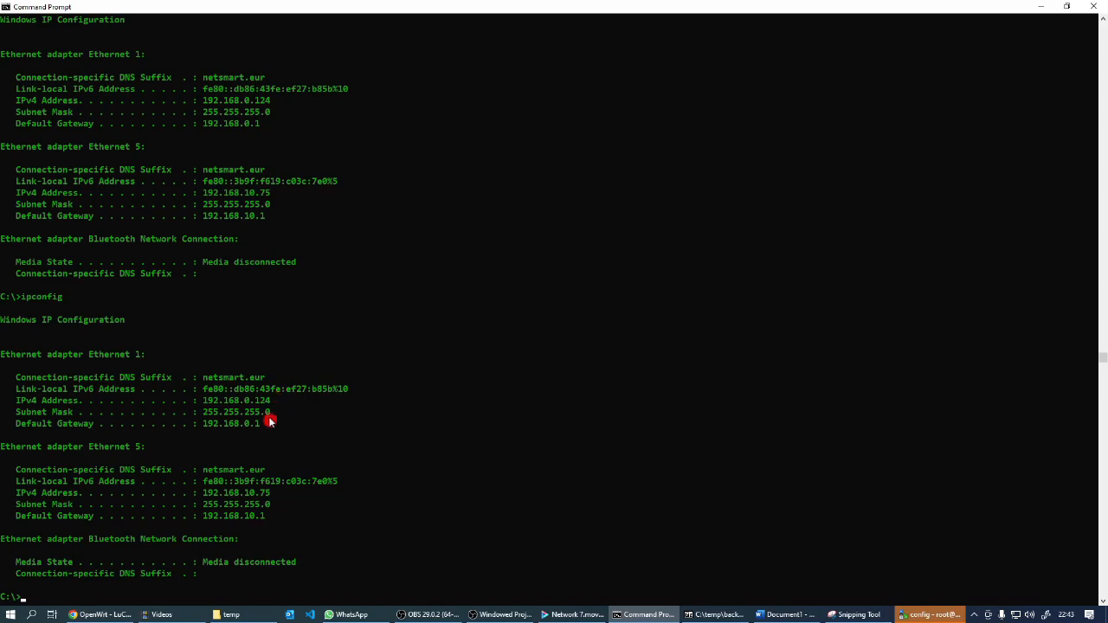
Return to pfSense in the browser and copy the backup server's MAC address from the LAN1 static mappings
left_click(100, 615)
left_click(57, 10)
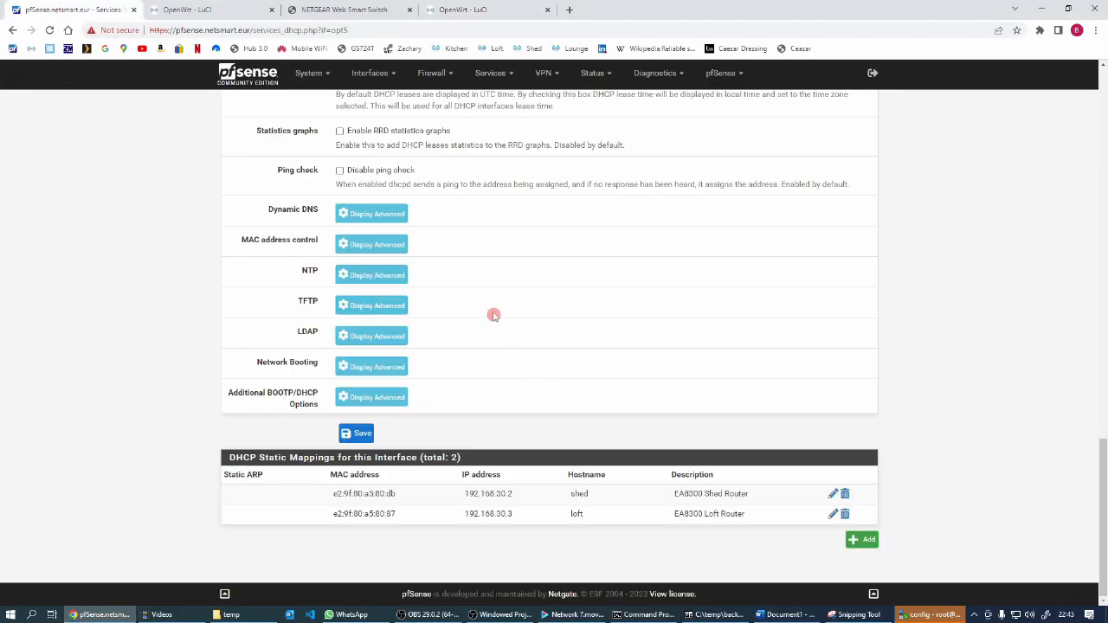
scroll(468, 179, "up", 13)
scroll(462, 179, "up", 2)
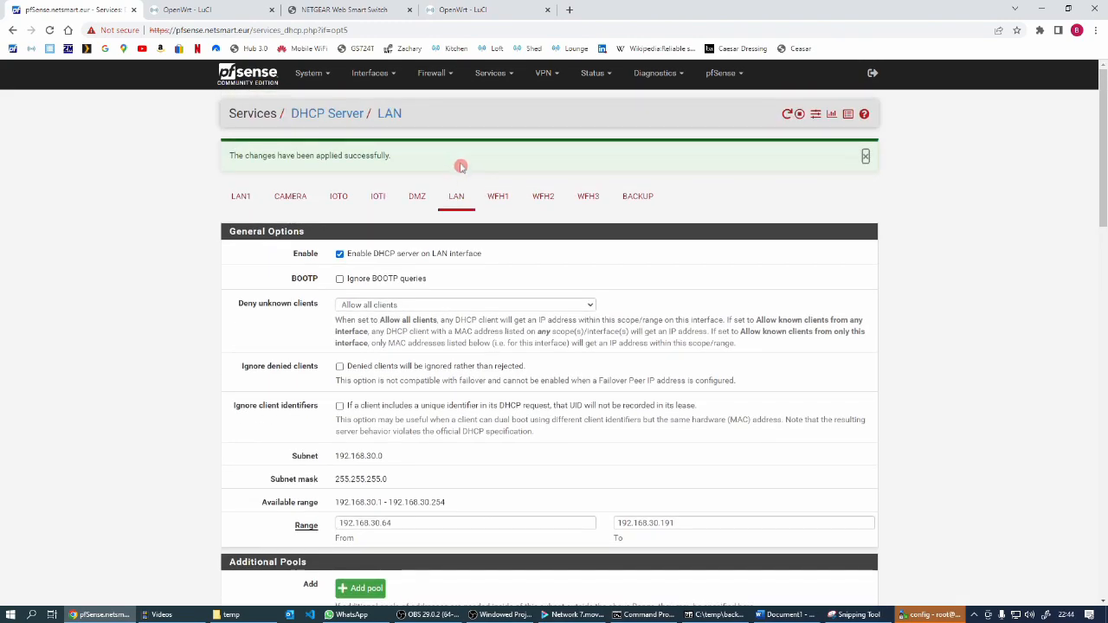
left_click(241, 195)
scroll(581, 369, "down", 5)
scroll(581, 369, "down", 12)
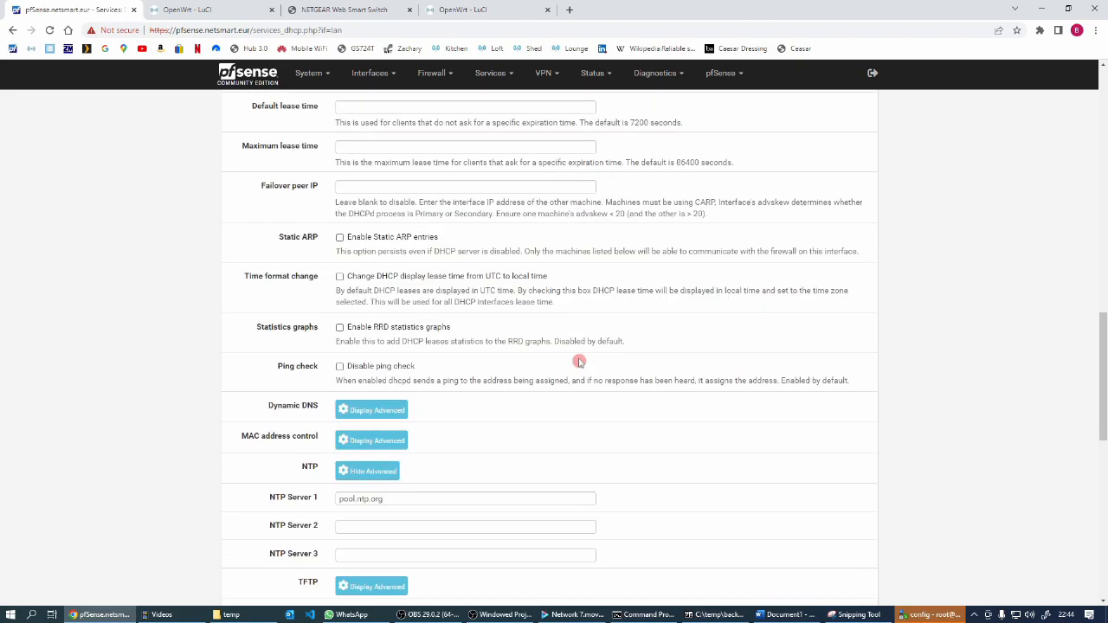
scroll(578, 355, "up", 1)
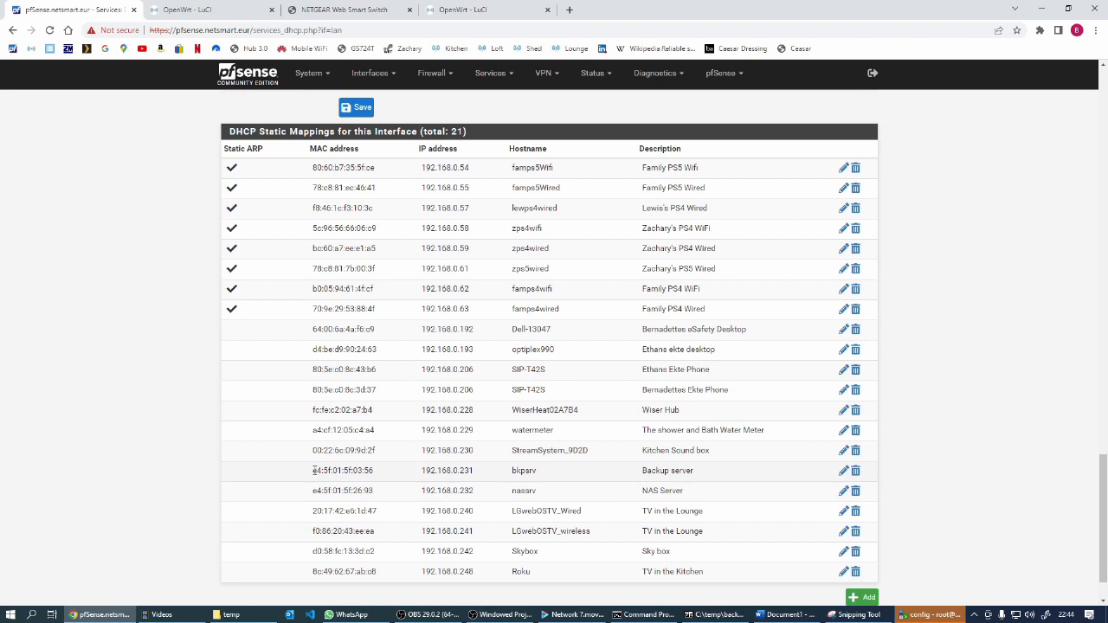
left_click_drag(313, 470, 375, 474)
key("ctrl+c")
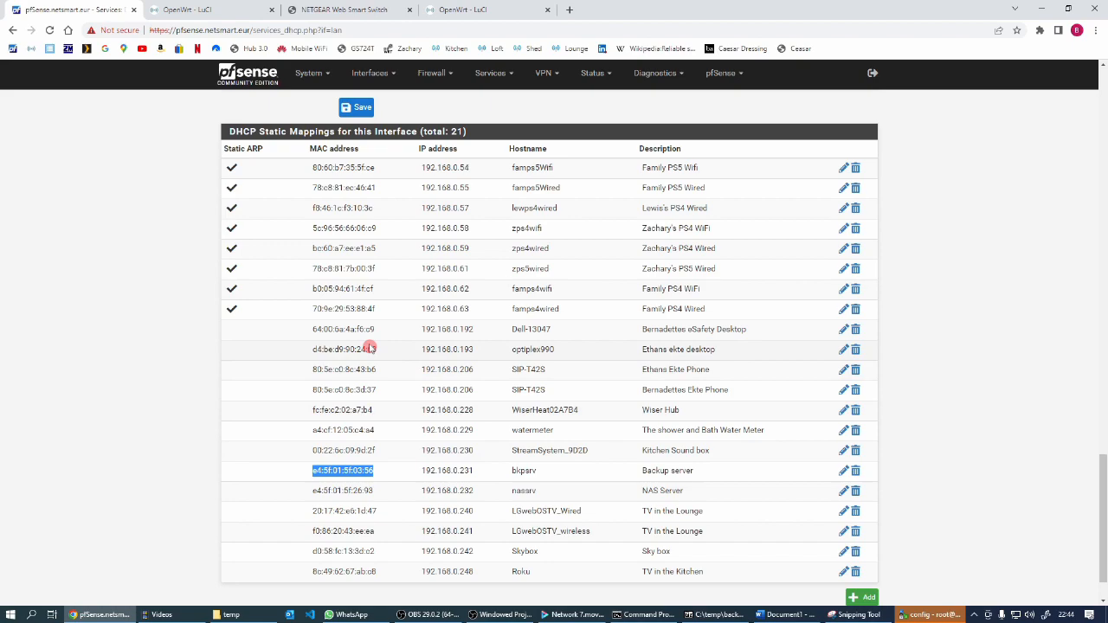
Add a DHCP static mapping on the BACKUP interface and paste in the MAC address e4:5f:01:5f:03:56
scroll(371, 348, "up", 20)
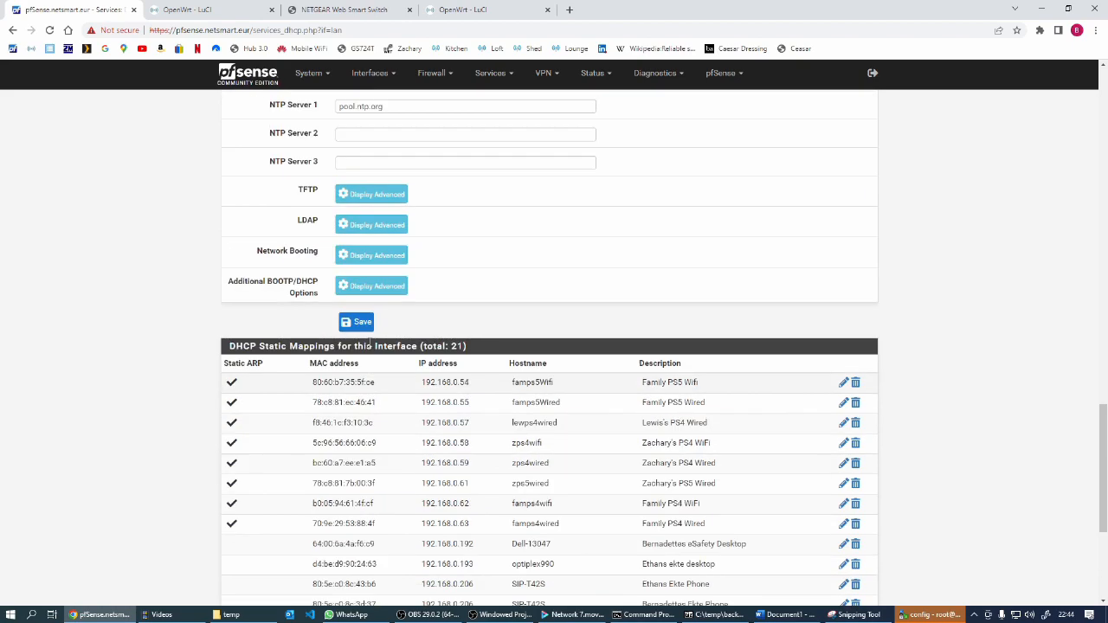
scroll(372, 322, "up", 2)
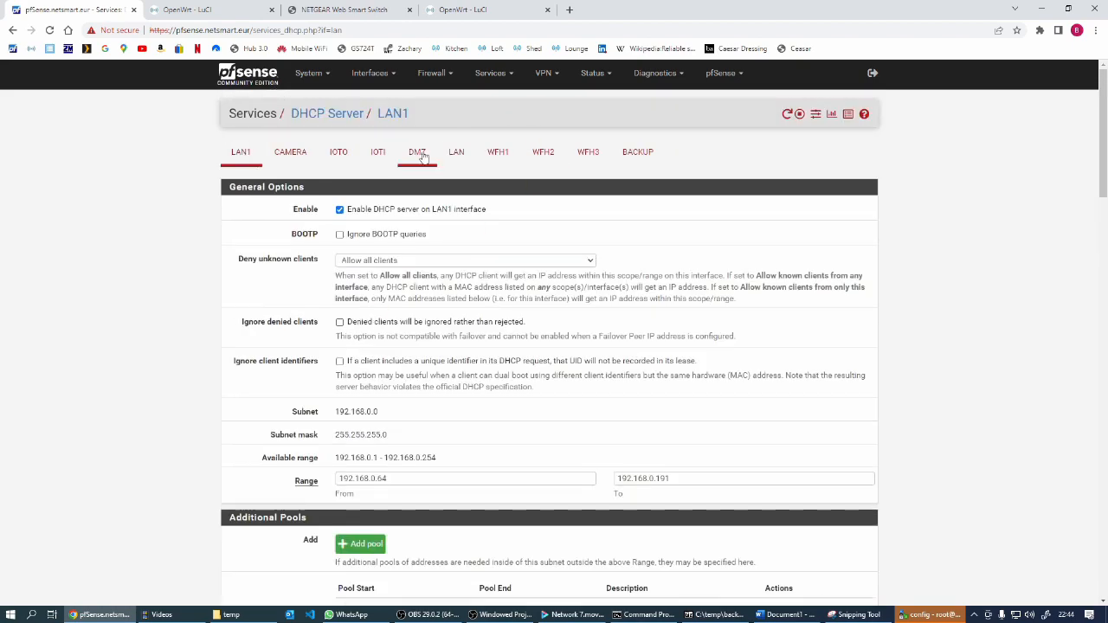
left_click(501, 75)
left_click(511, 153)
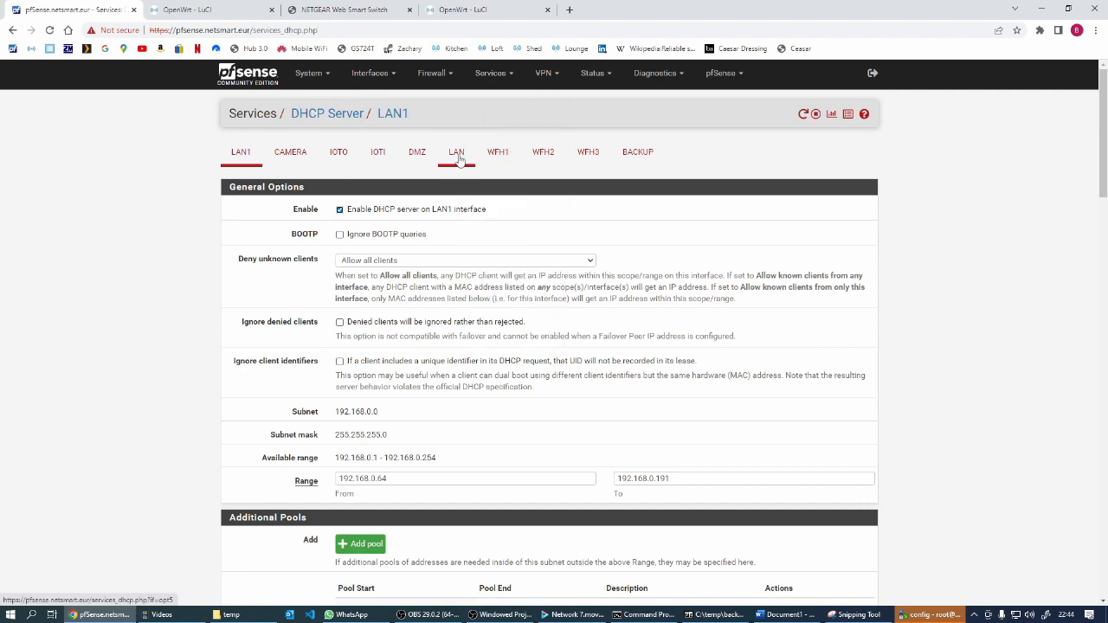
left_click(663, 157)
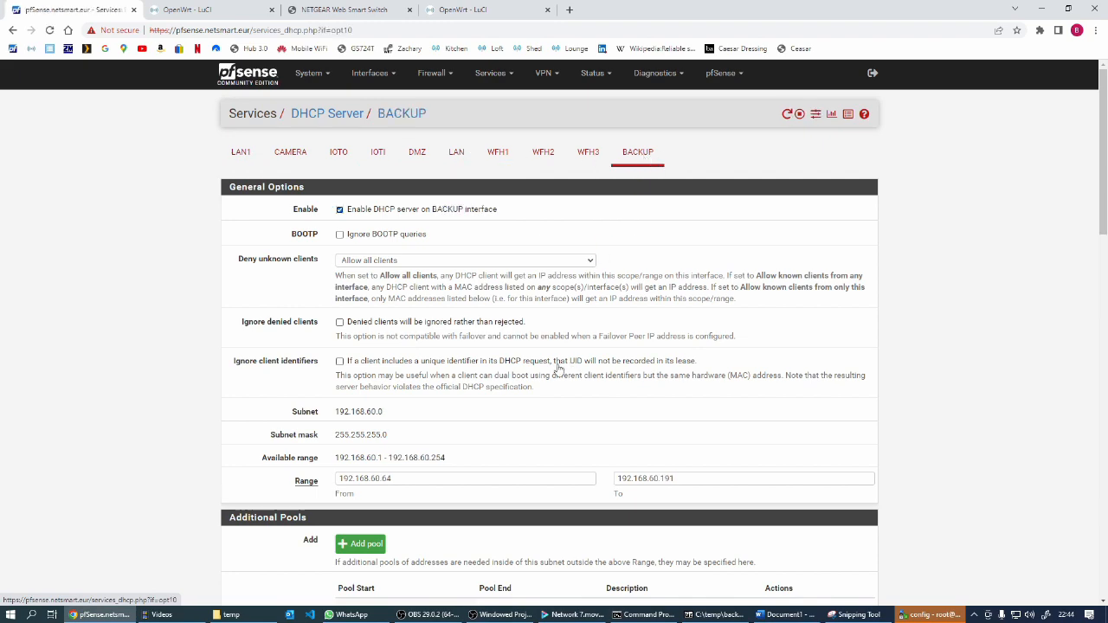
scroll(558, 368, "down", 15)
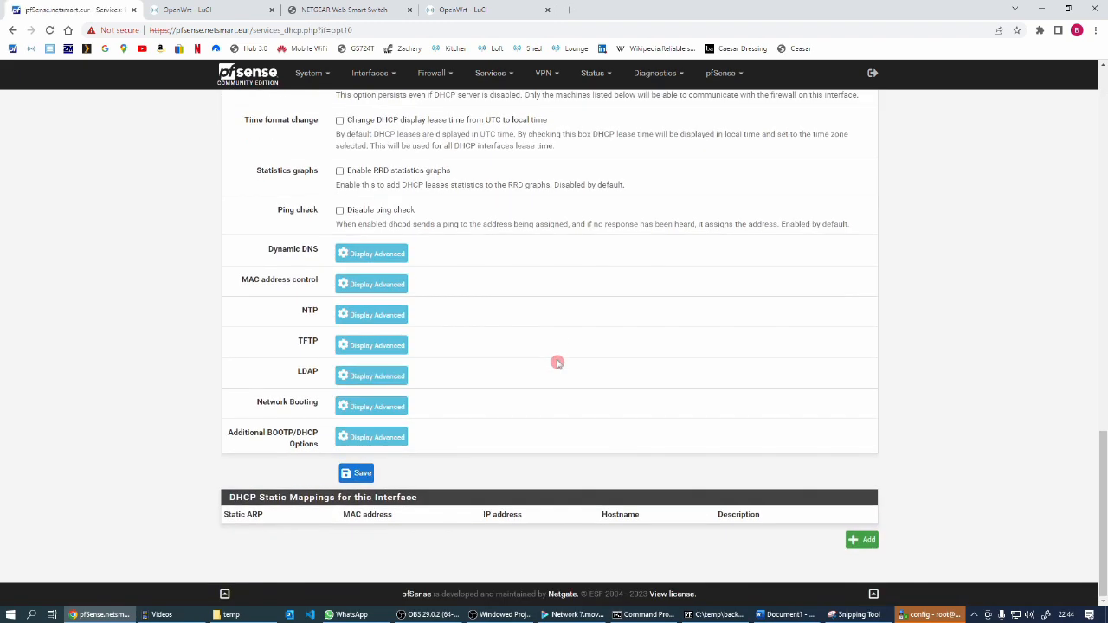
left_click(864, 541)
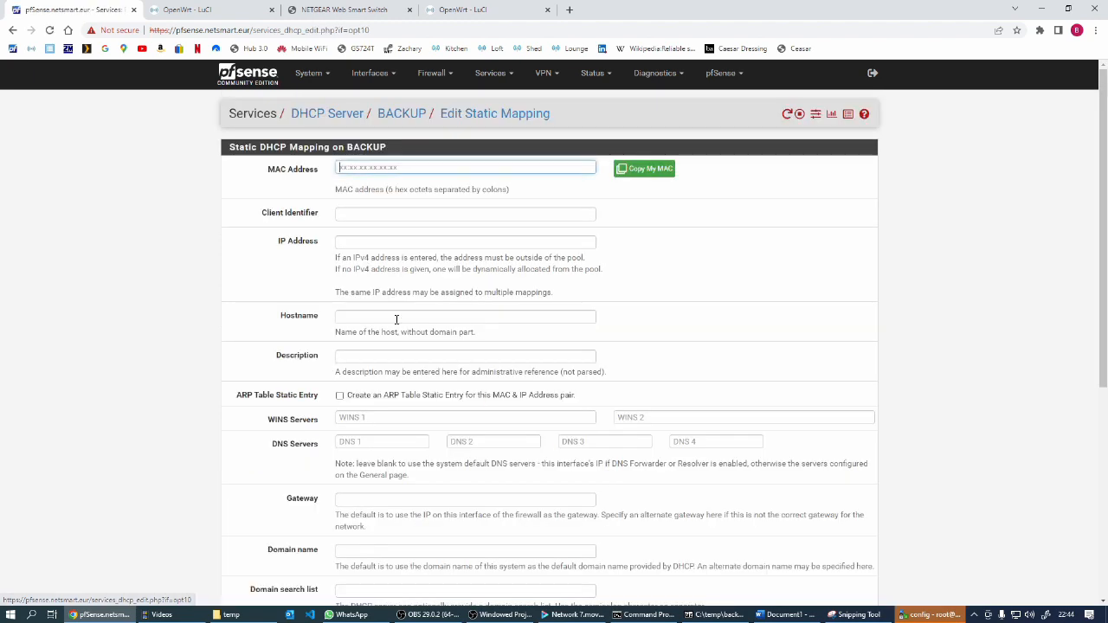
key("ctrl+v")
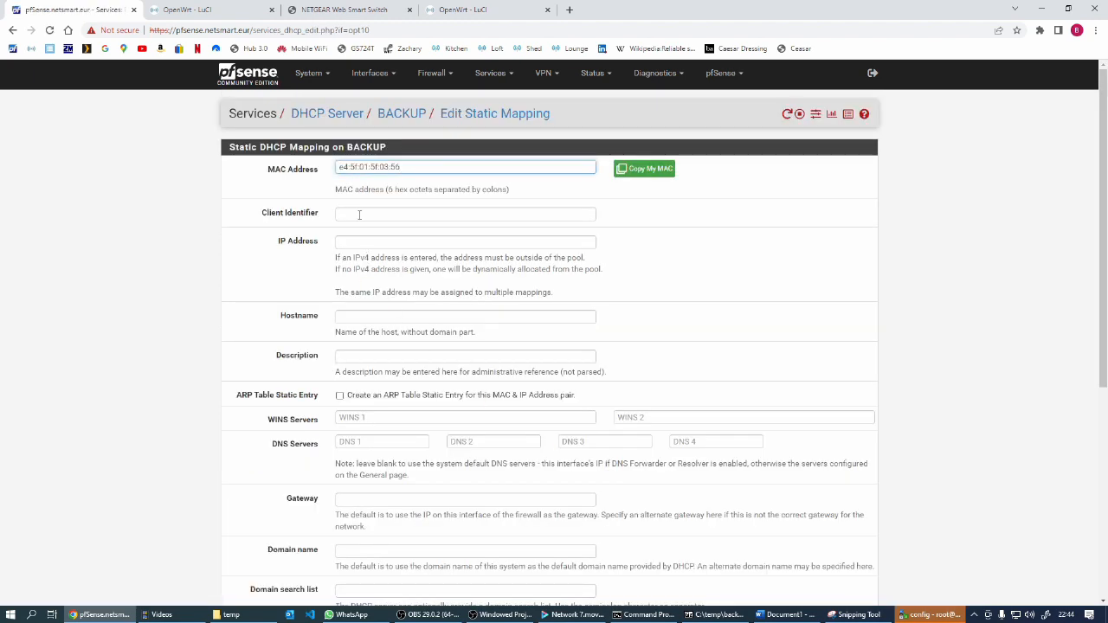
Give the new mapping IP address 192.168.60.201, hostname bkpsrv and description "Backup Server", save it, and apply the changes
left_click(359, 240)
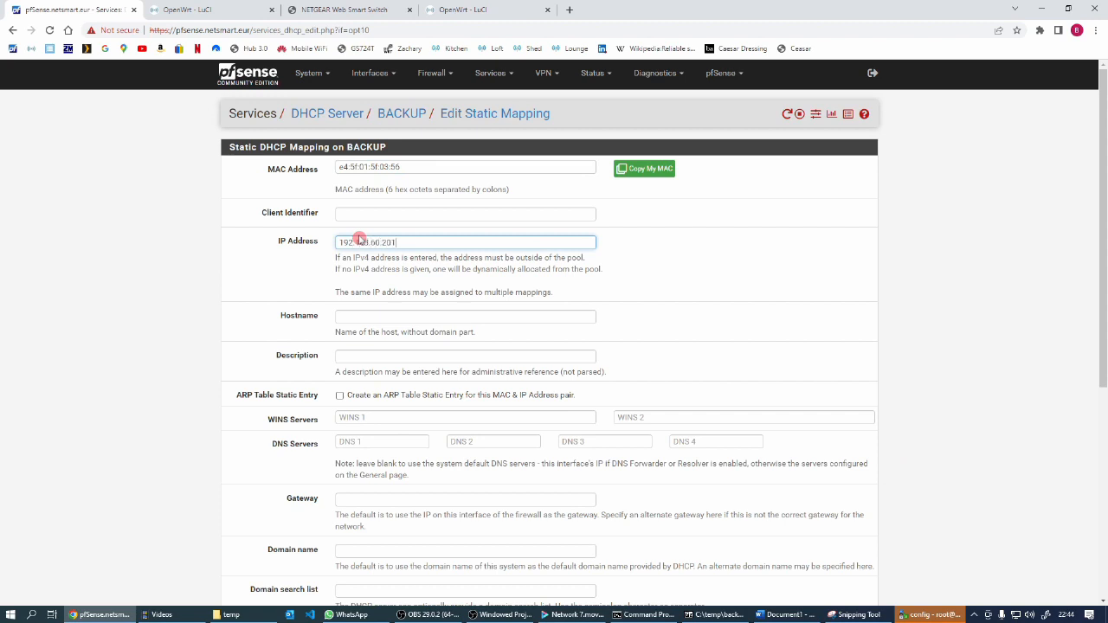
left_click(360, 320)
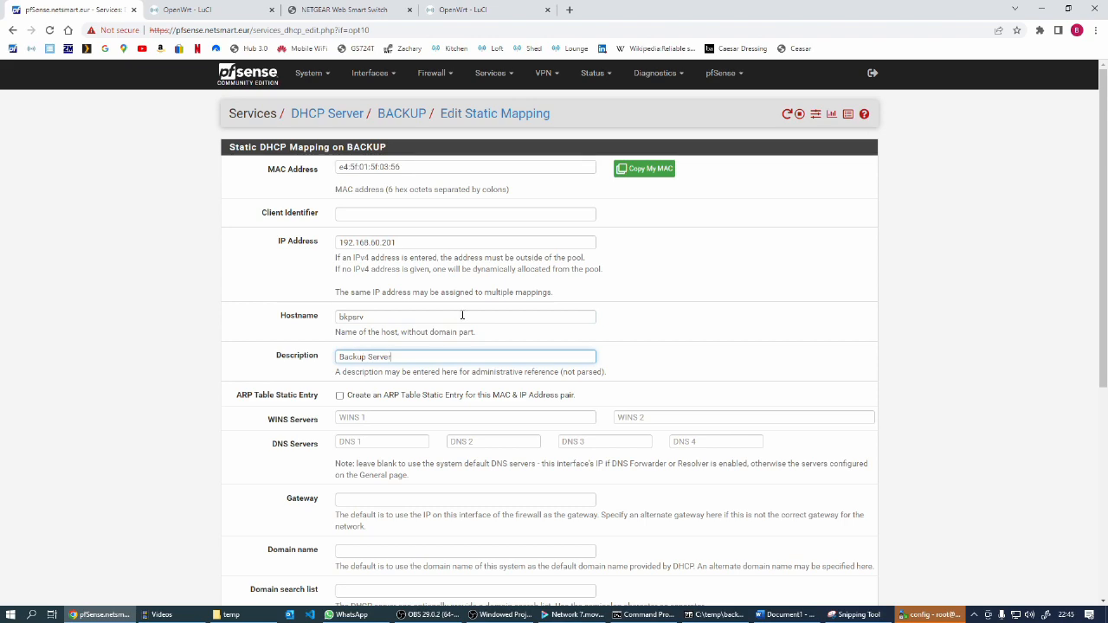
scroll(462, 316, "down", 4)
left_click(360, 551)
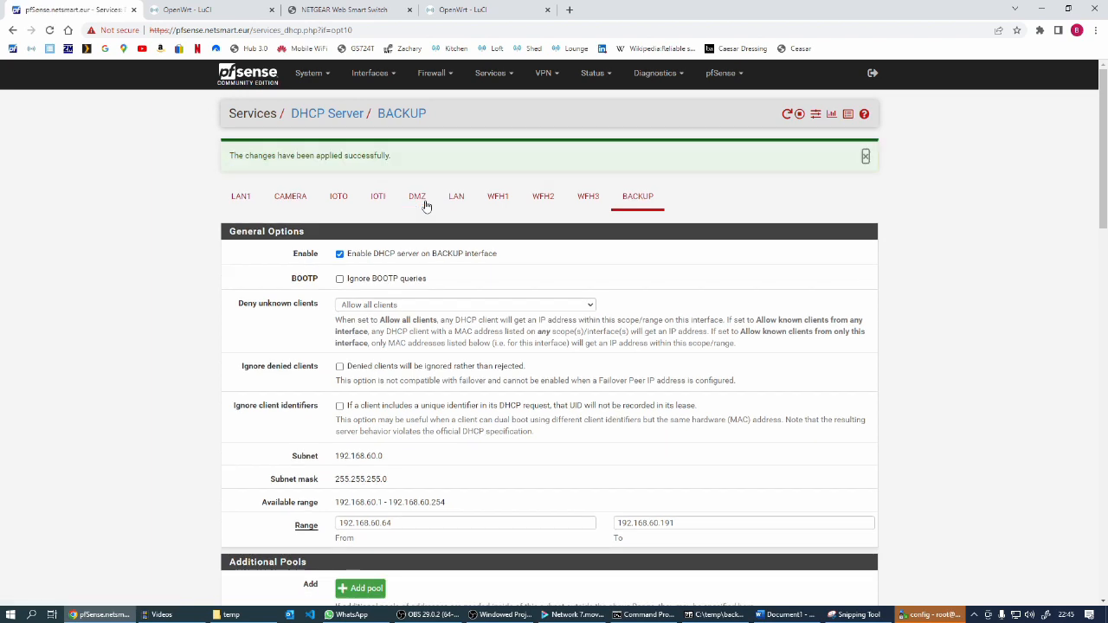
Open the firewall rules for the BACKUP interface and review them
left_click(432, 72)
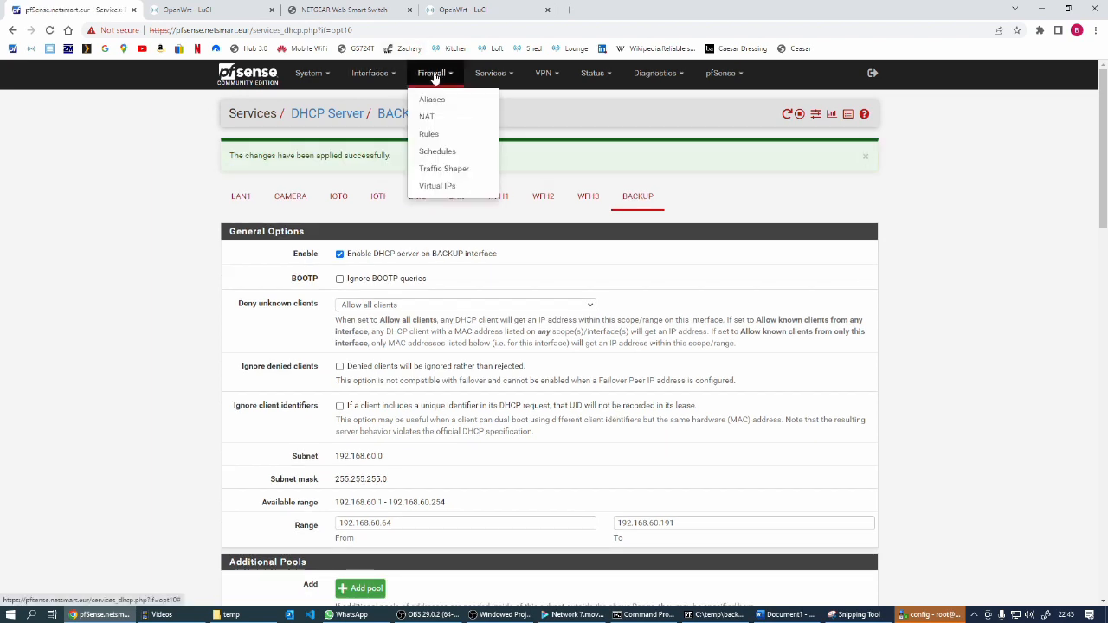
left_click(439, 140)
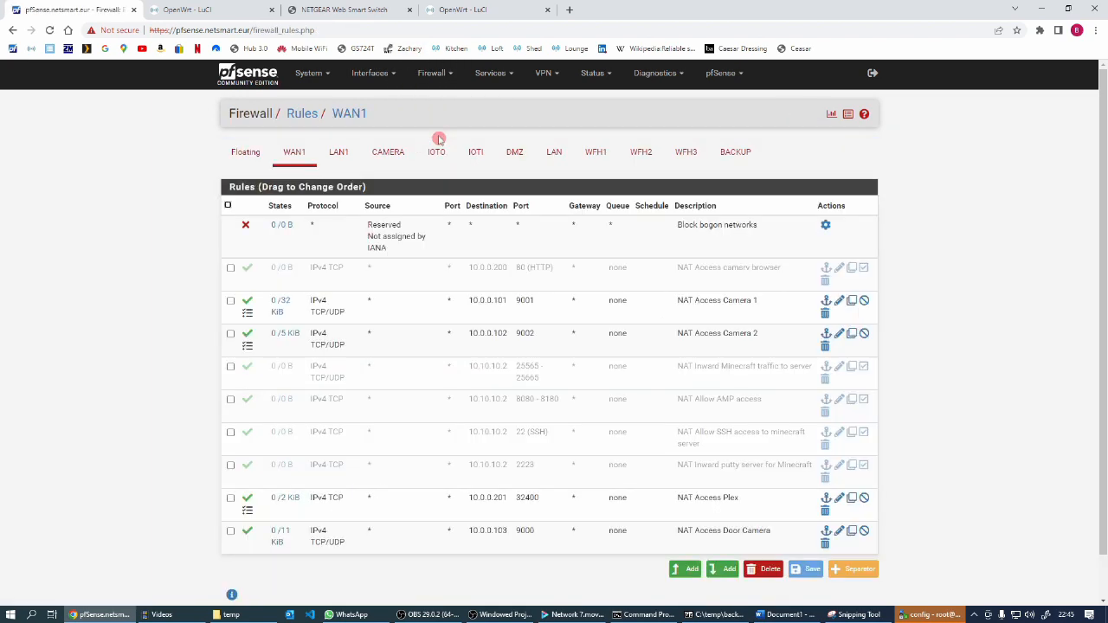
left_click(736, 152)
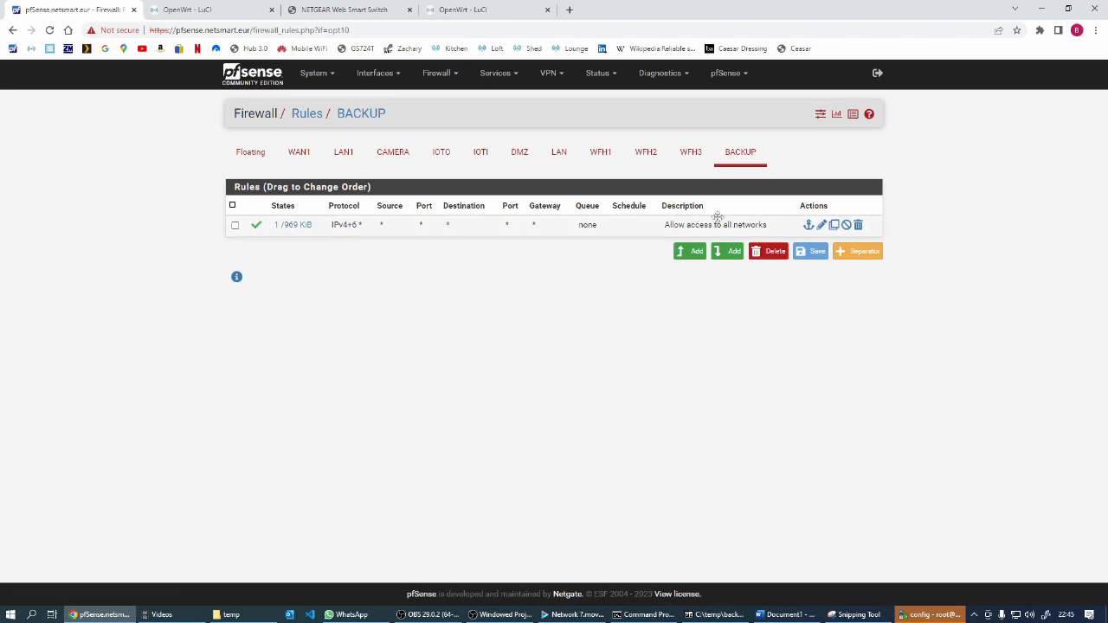
Review the existing firewall rules of the IOTI, IOTO, DMZ and CAMERA interfaces
left_click(480, 155)
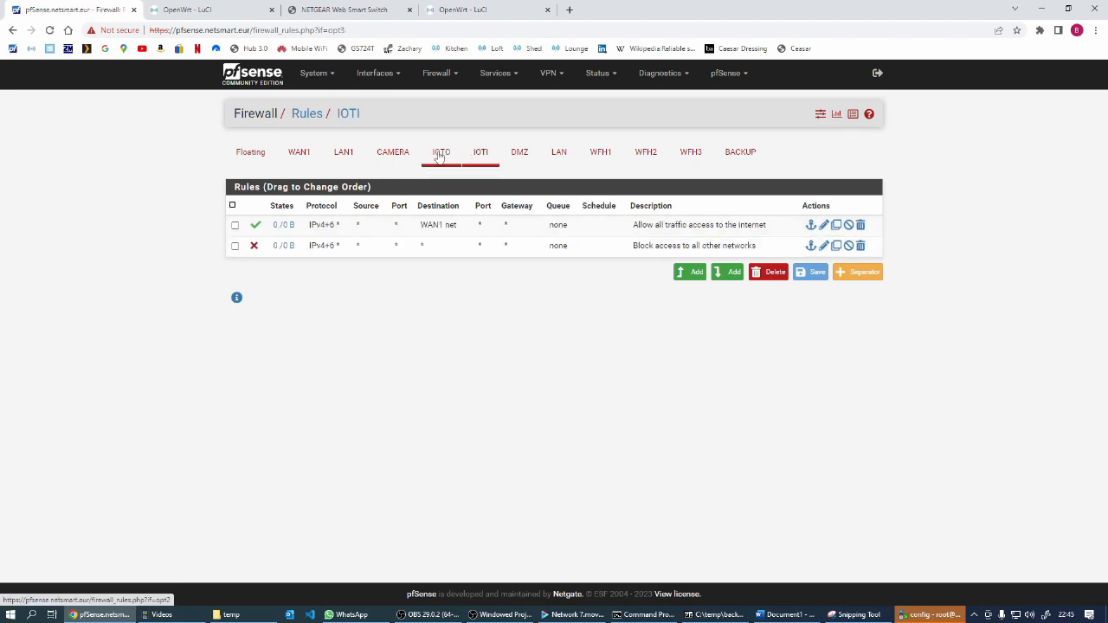
left_click(440, 155)
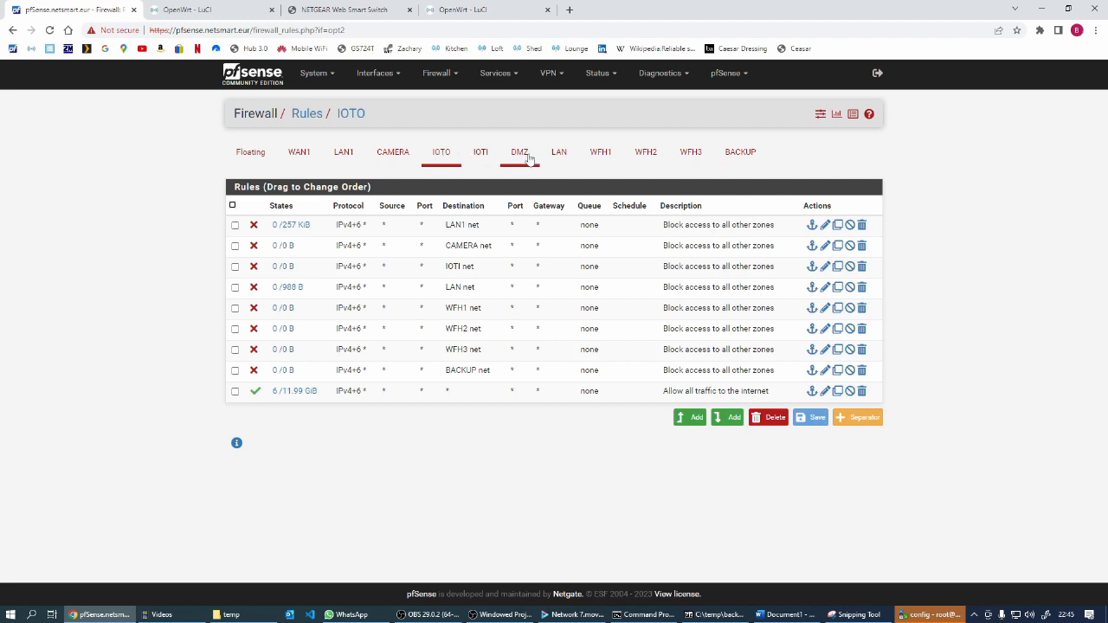
left_click(520, 154)
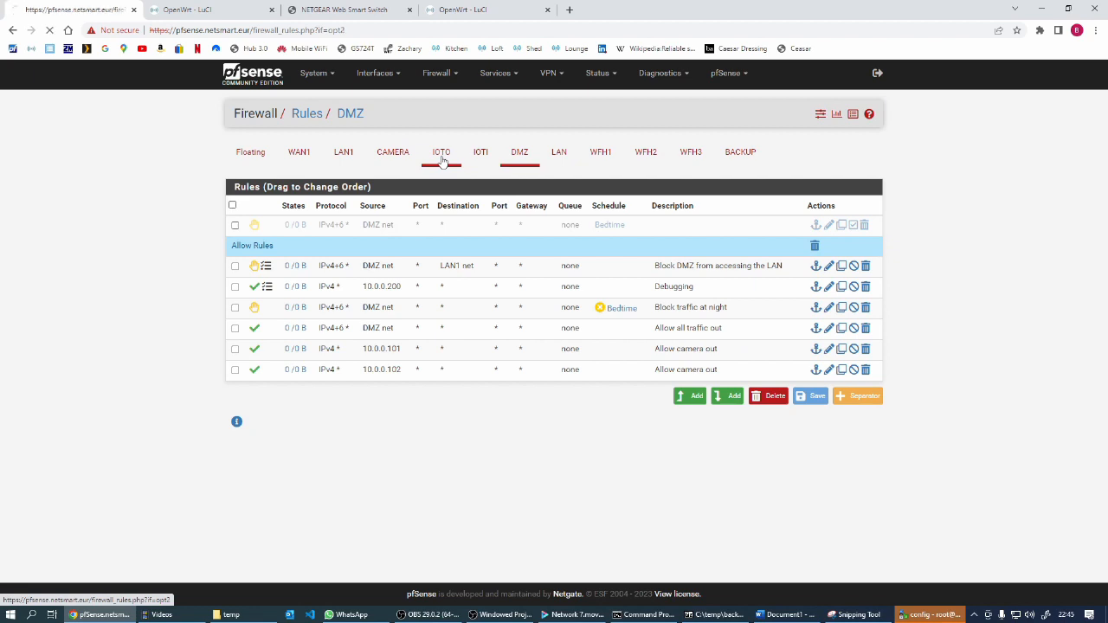
left_click(394, 155)
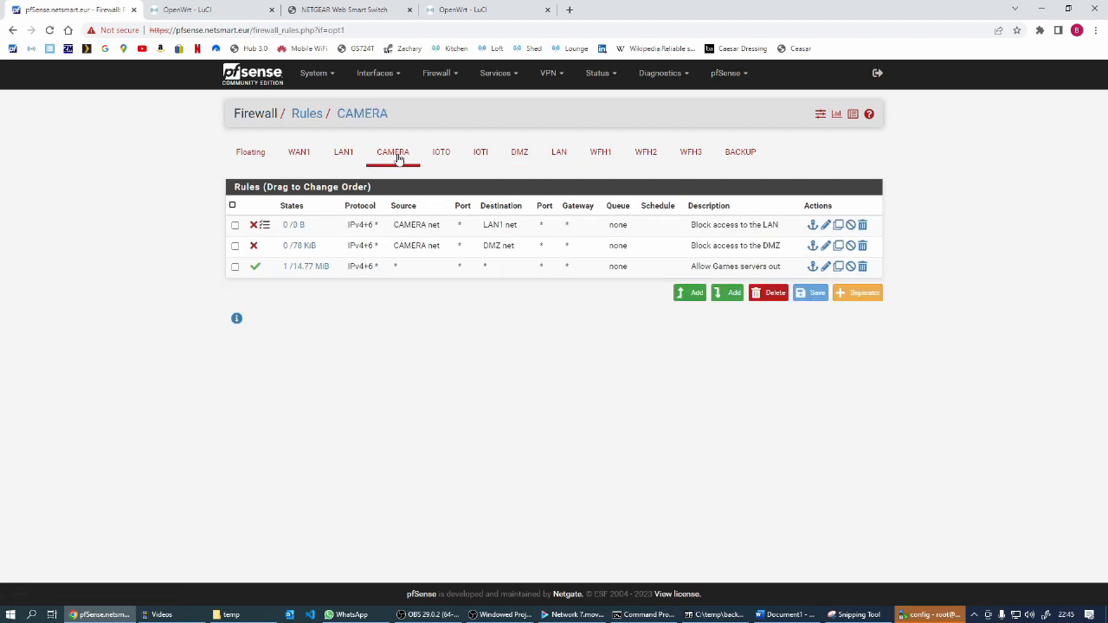
left_click(442, 156)
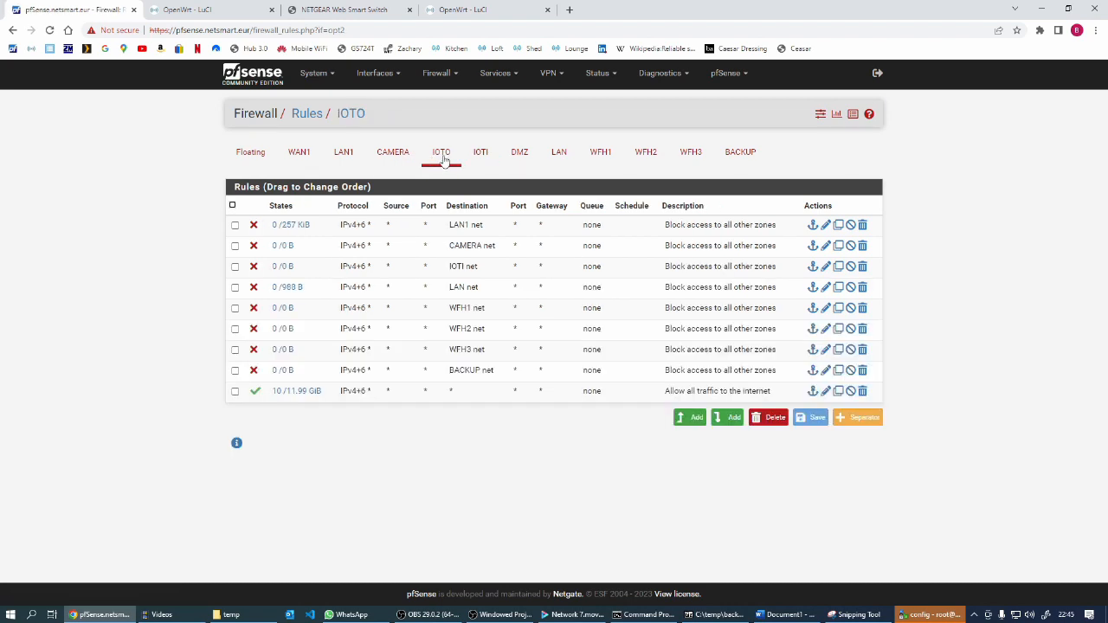
Edit the CAMERA rule "Block access to the LAN" with source any, destination LAN1 net and packet logging off, and save it
left_click(397, 155)
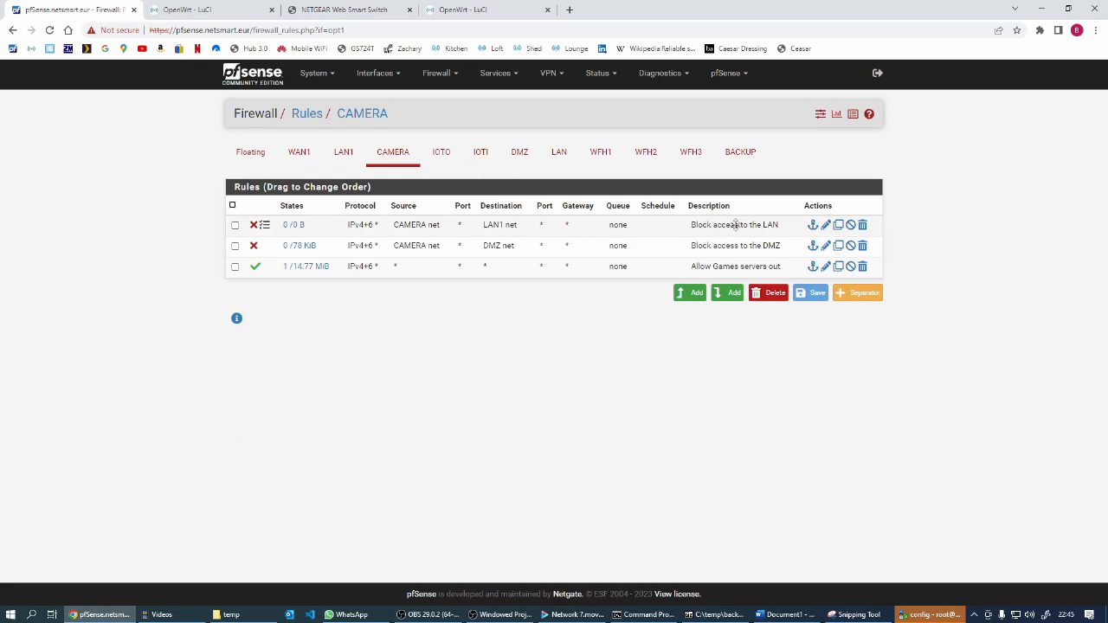
left_click(827, 226)
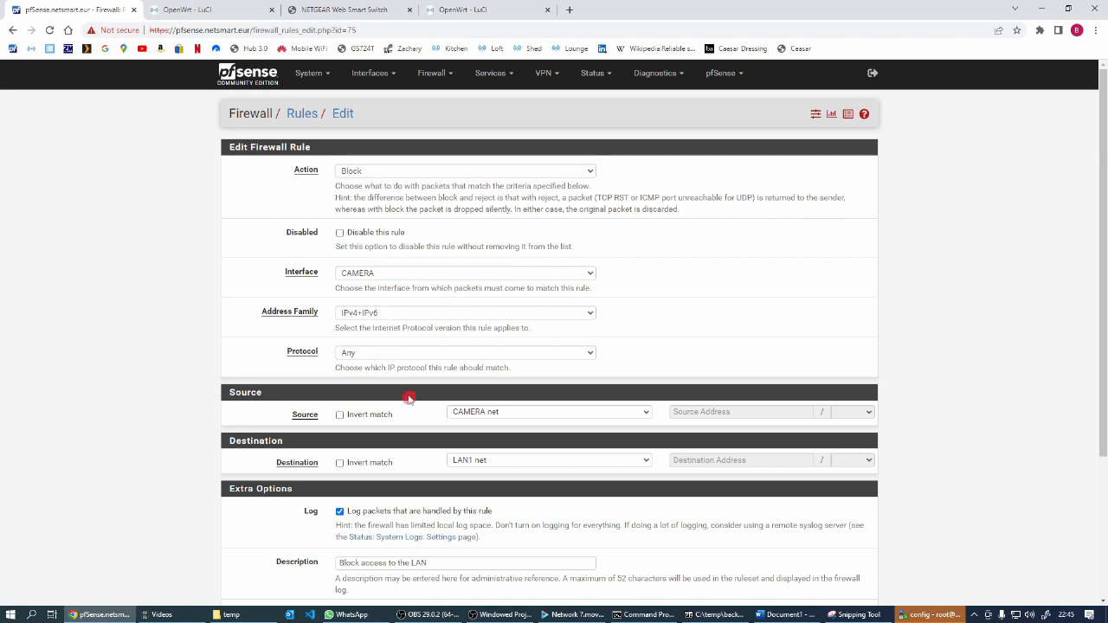
left_click(649, 411)
left_click(472, 203)
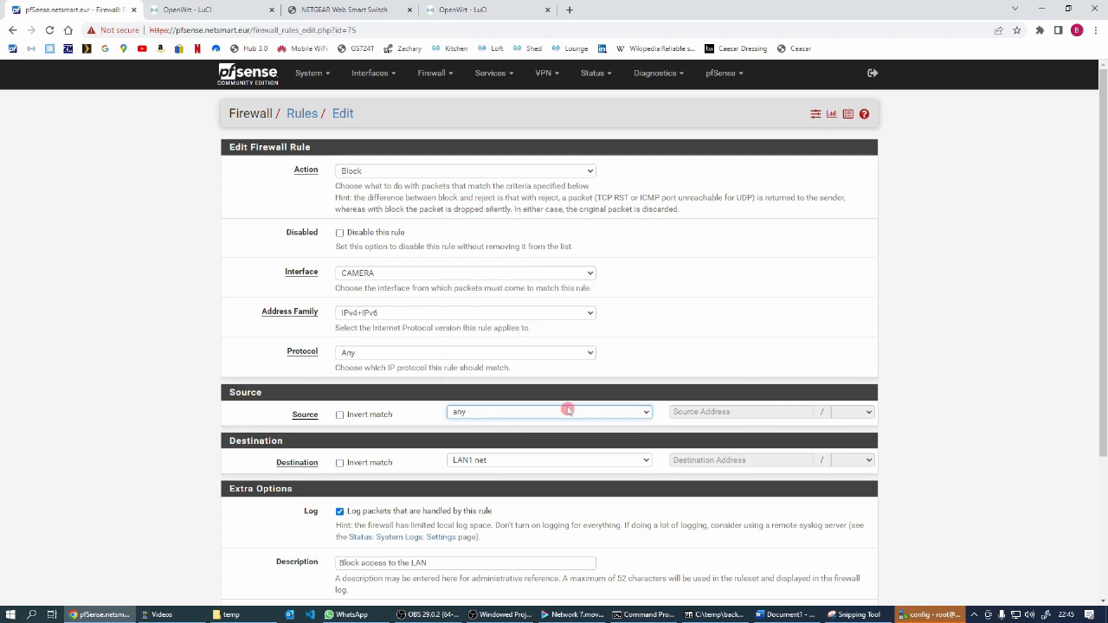
left_click(645, 460)
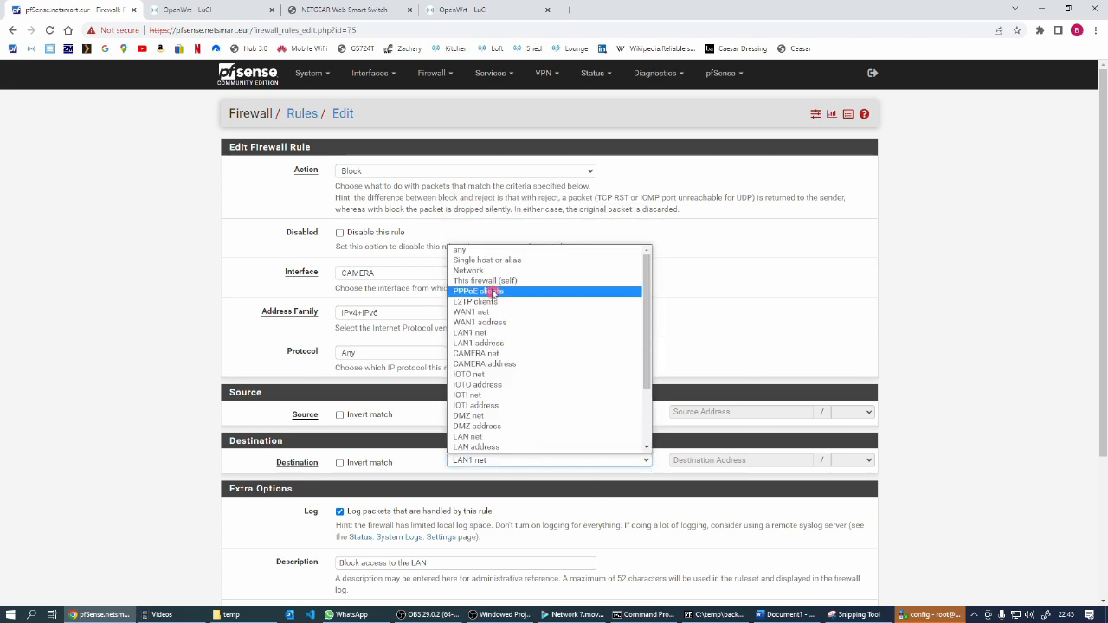
left_click(485, 335)
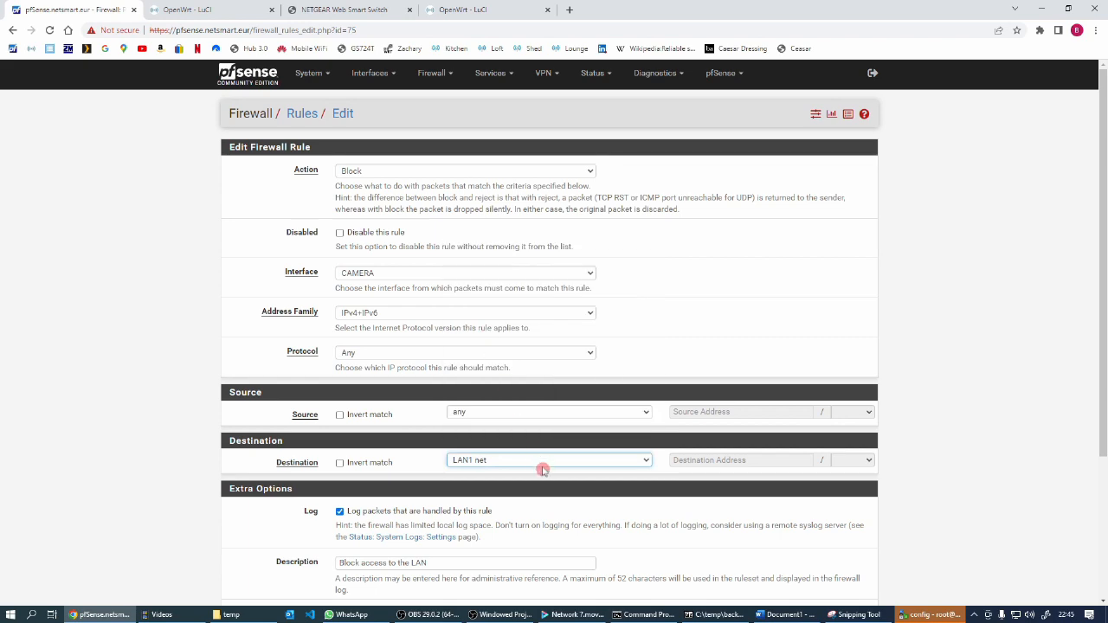
left_click(339, 512)
scroll(519, 585, "down", 3)
scroll(519, 585, "down", 1)
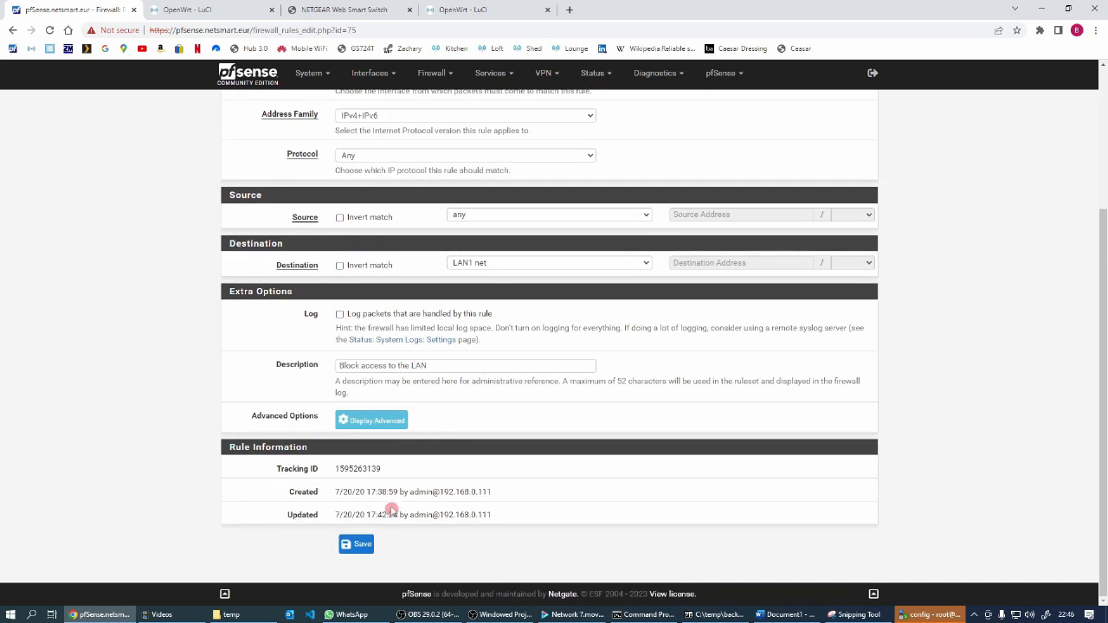
left_click(360, 547)
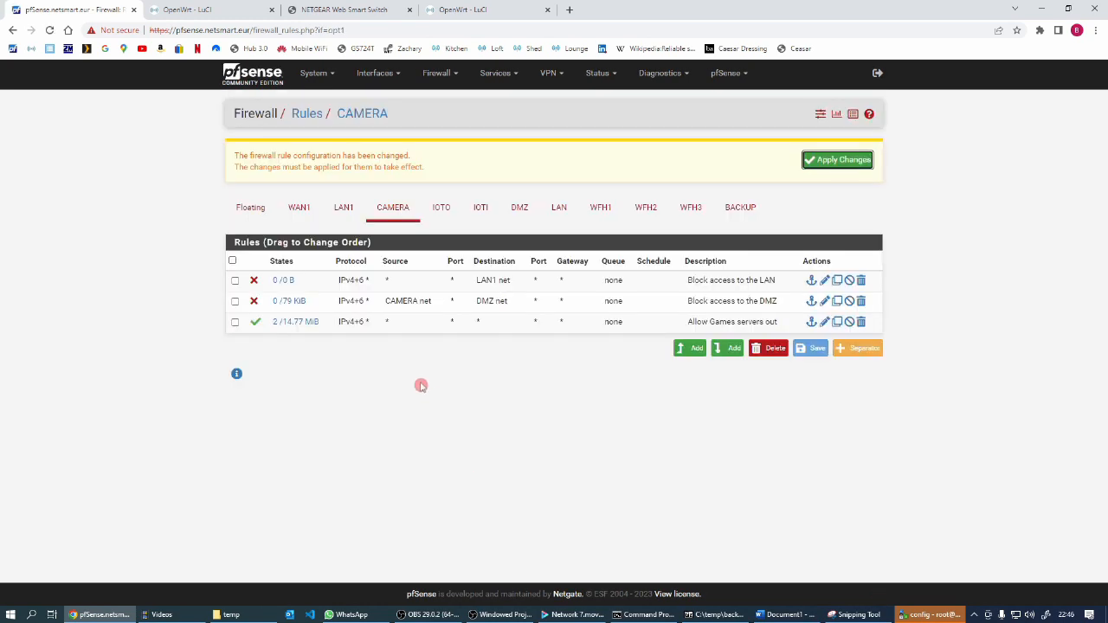
Delete the CAMERA rule "Block access to the DMZ" that has source CAMERA net, and apply the firewall changes
left_click(862, 302)
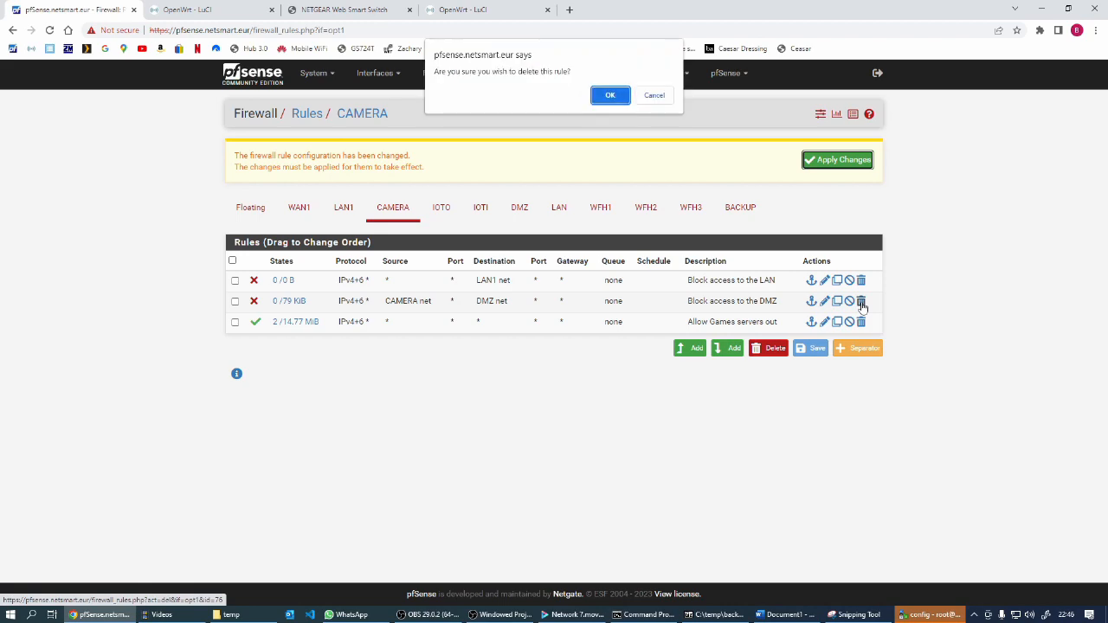
left_click(617, 100)
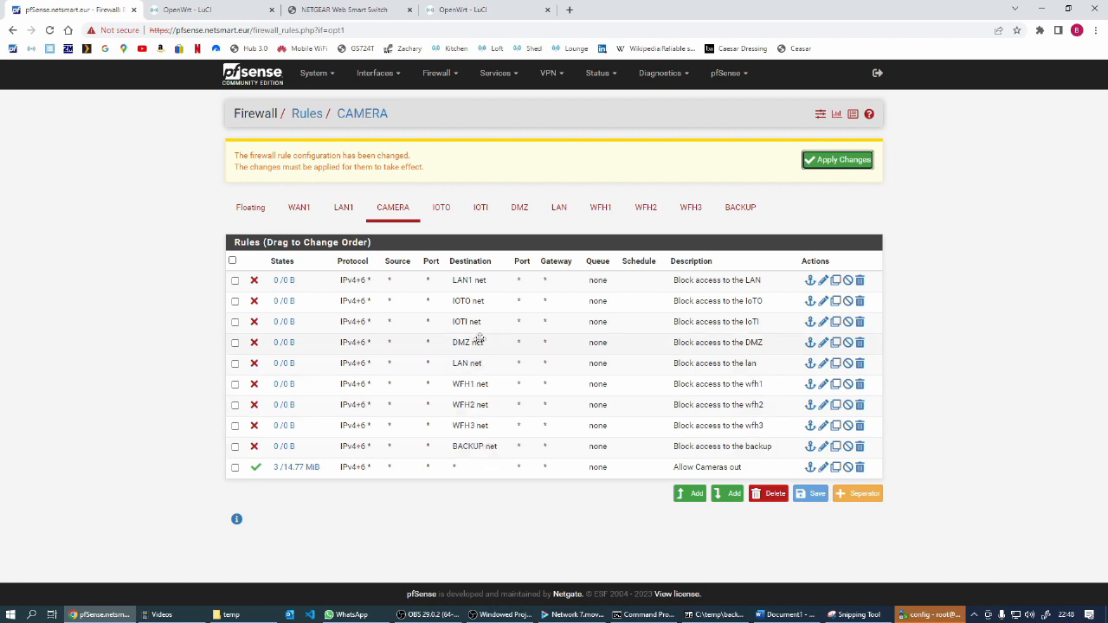
left_click(848, 161)
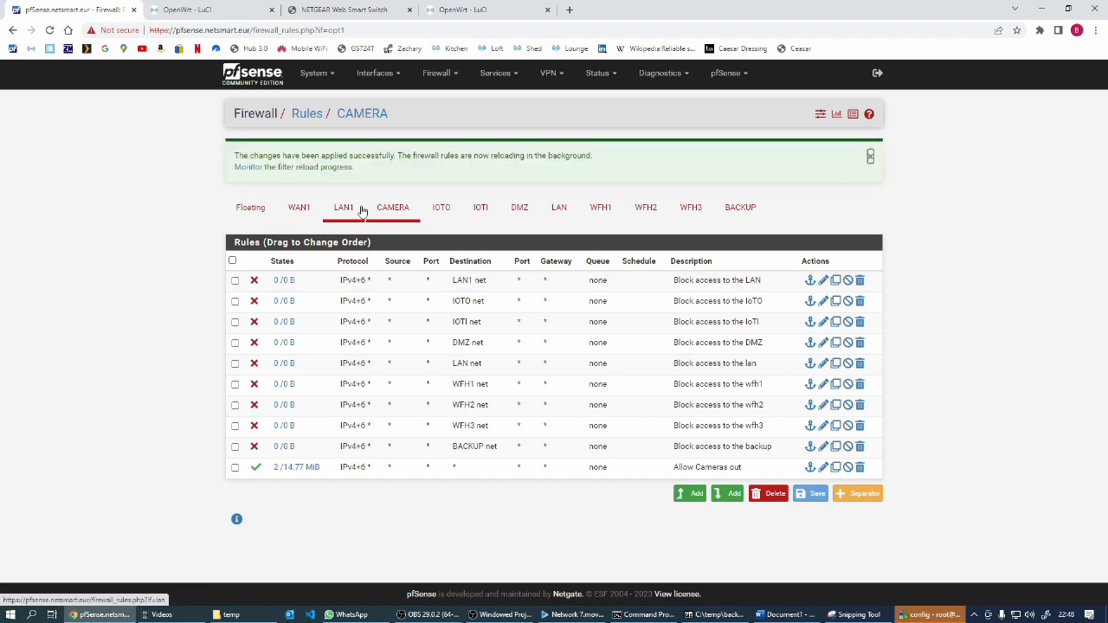
Compare the IOTO and CAMERA rules, duplicate the IOTO block rule for IOTI net with destination DMZ net, and apply the changes
left_click(442, 208)
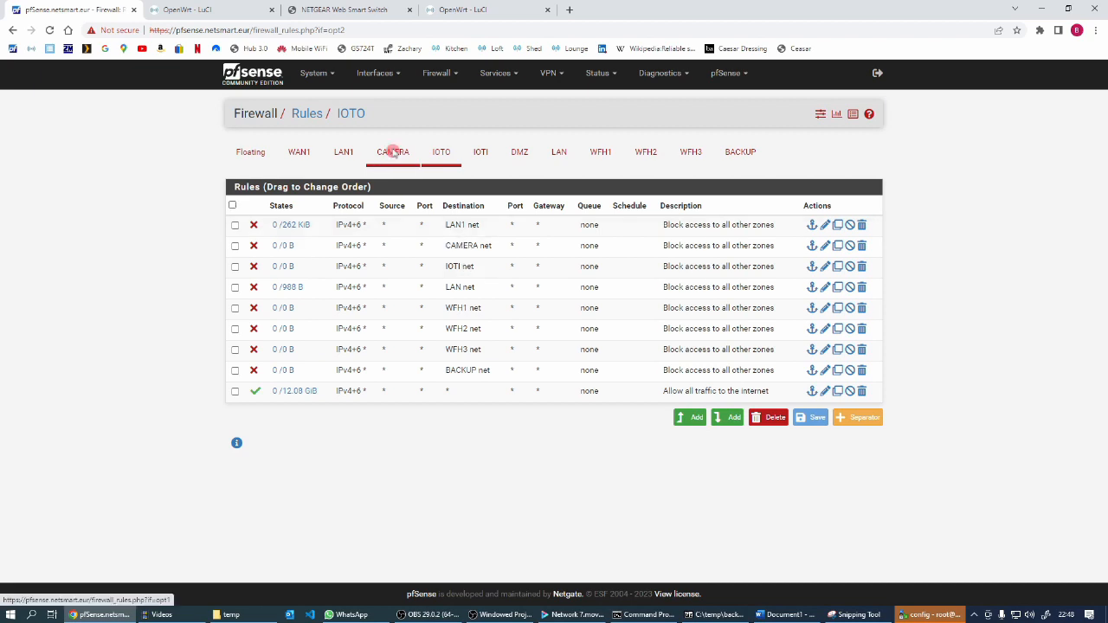
left_click(394, 153)
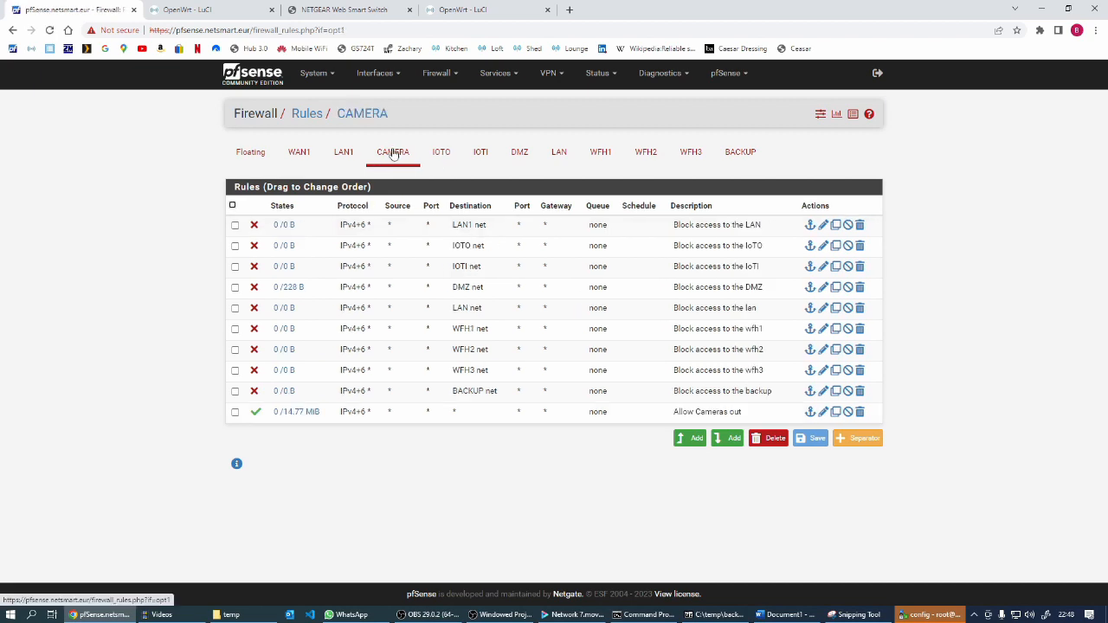
left_click(442, 153)
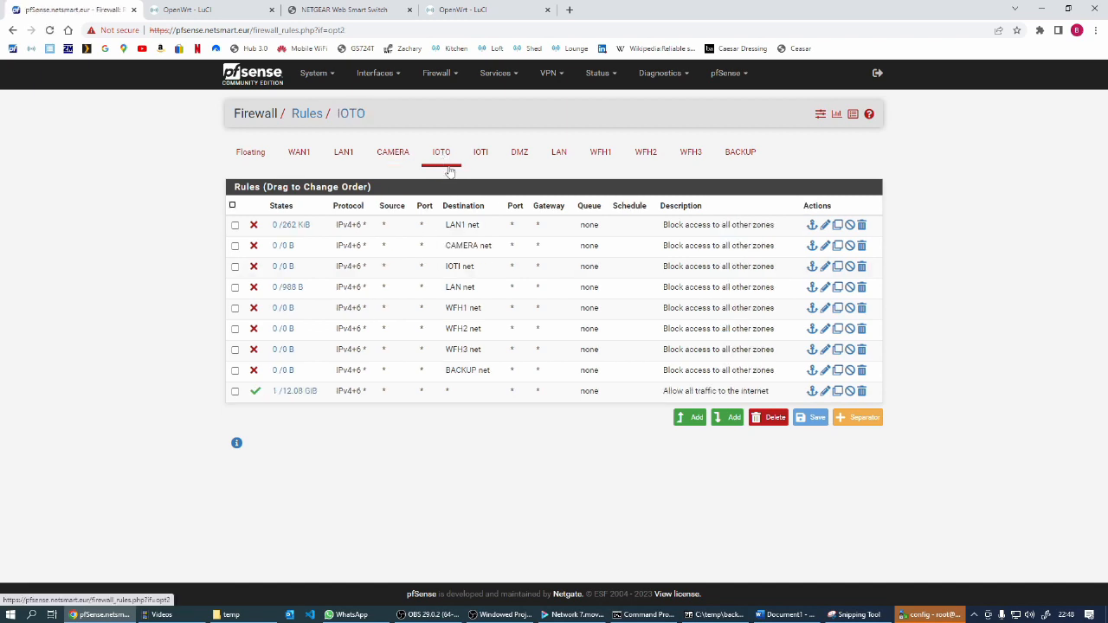
left_click(838, 266)
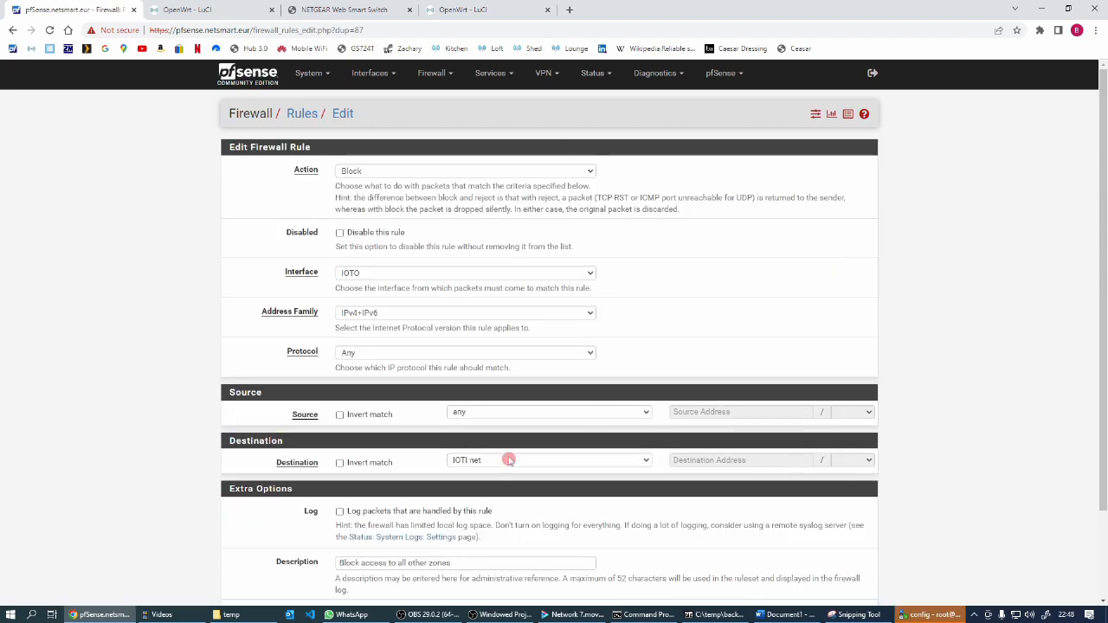
left_click(647, 460)
left_click(491, 417)
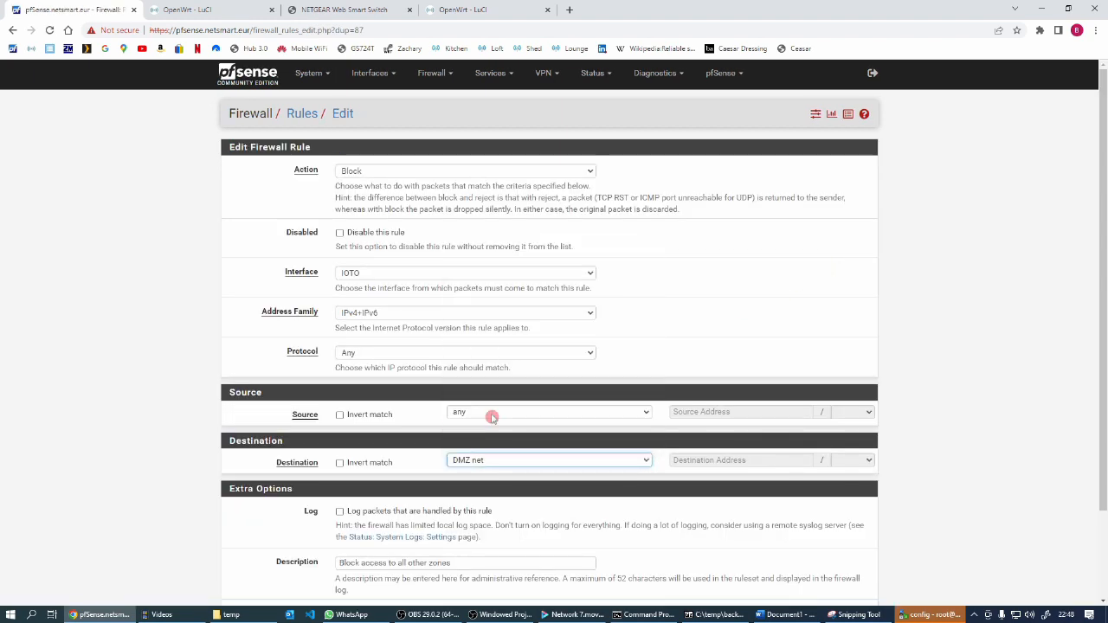
scroll(485, 425, "down", 3)
left_click(356, 546)
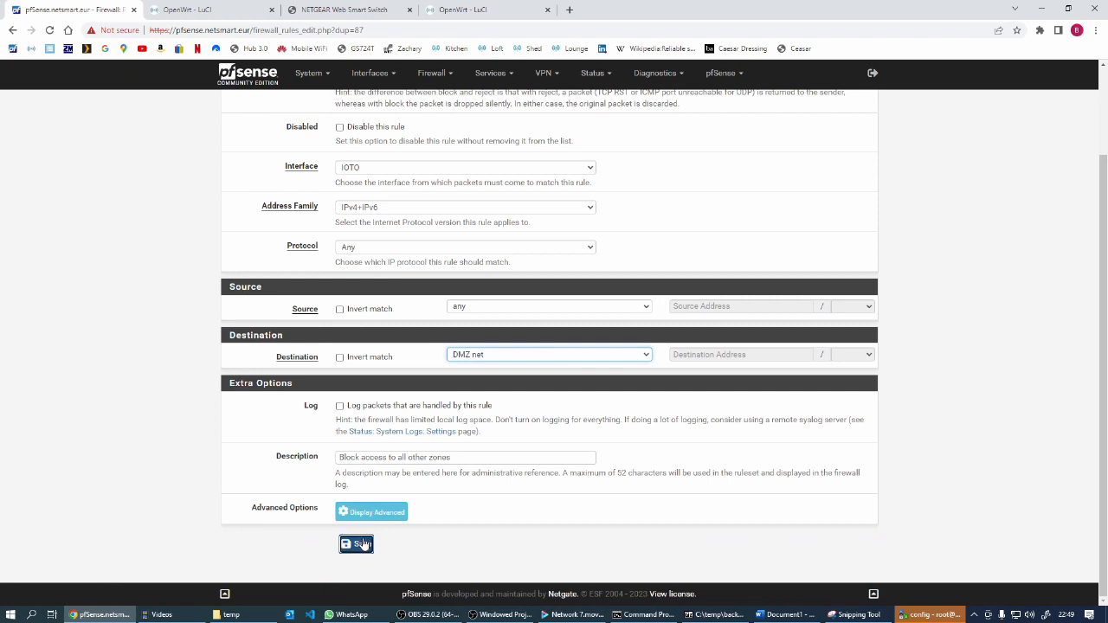
left_click(838, 161)
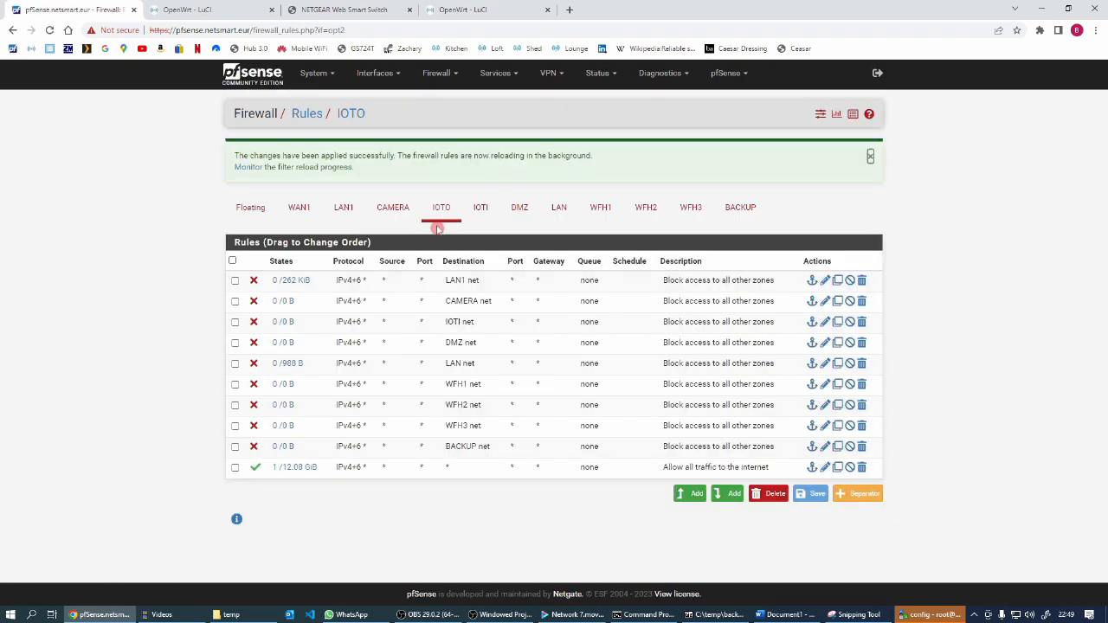
Open the IOTI firewall rules and duplicate a block rule described "Block access to all other networks"
left_click(481, 206)
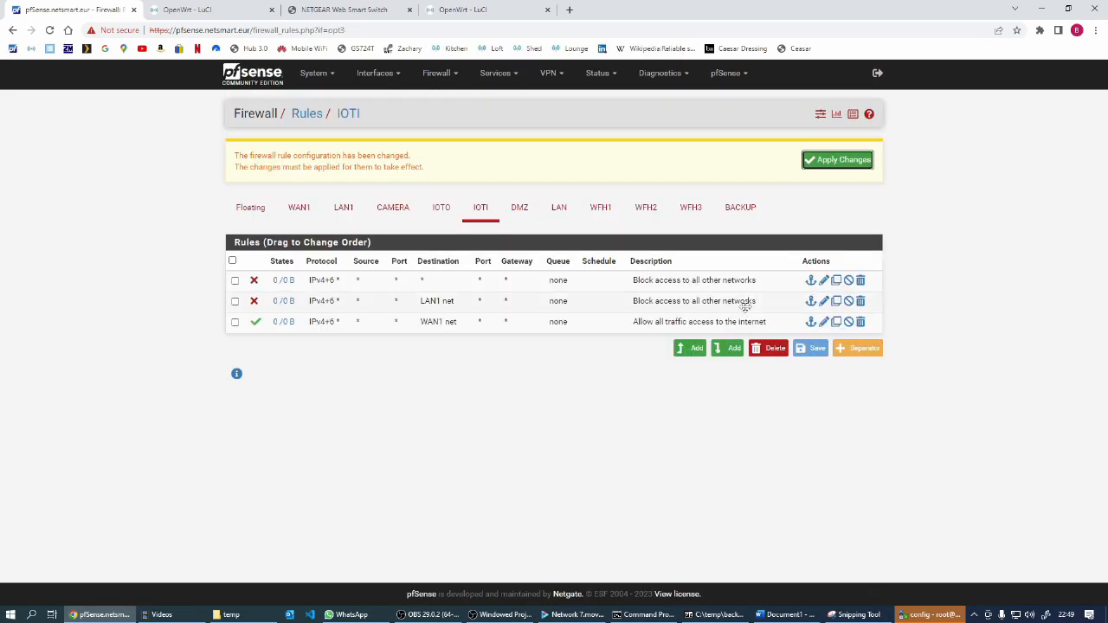
left_click(860, 301)
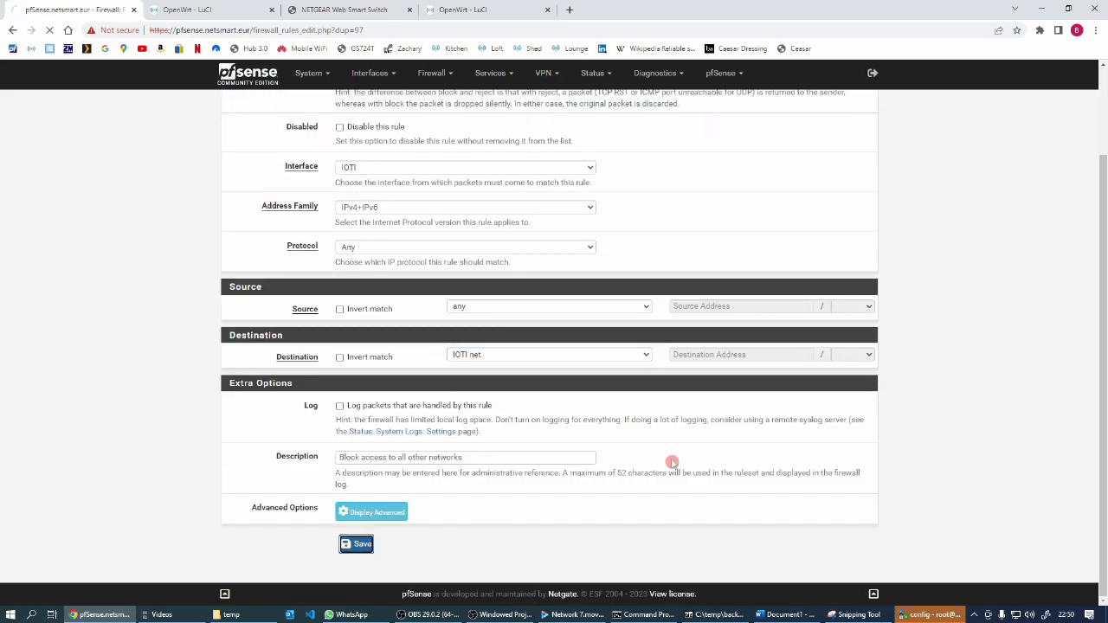